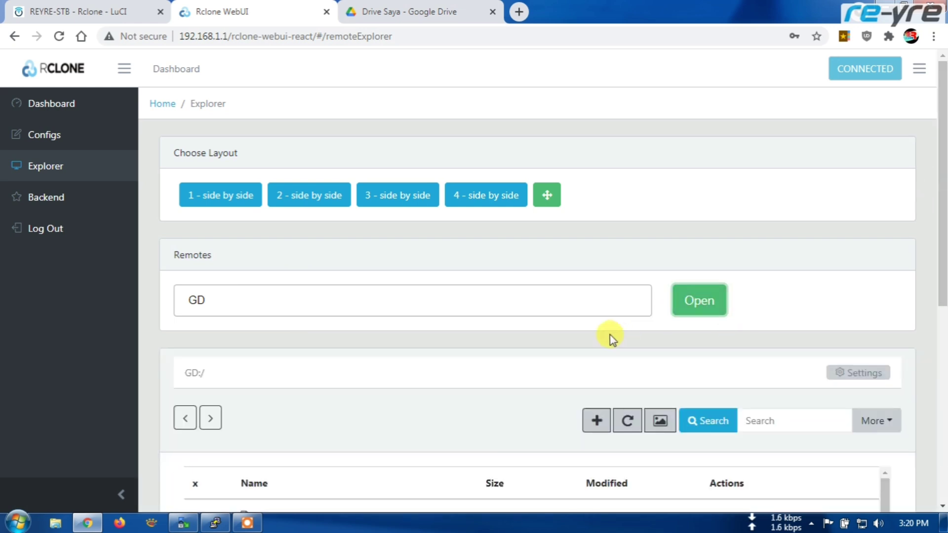
Compare the folders and files listed in the GD remote with those in Google Drive
scroll(597, 334, down, 7)
scroll(346, 316, down, 5)
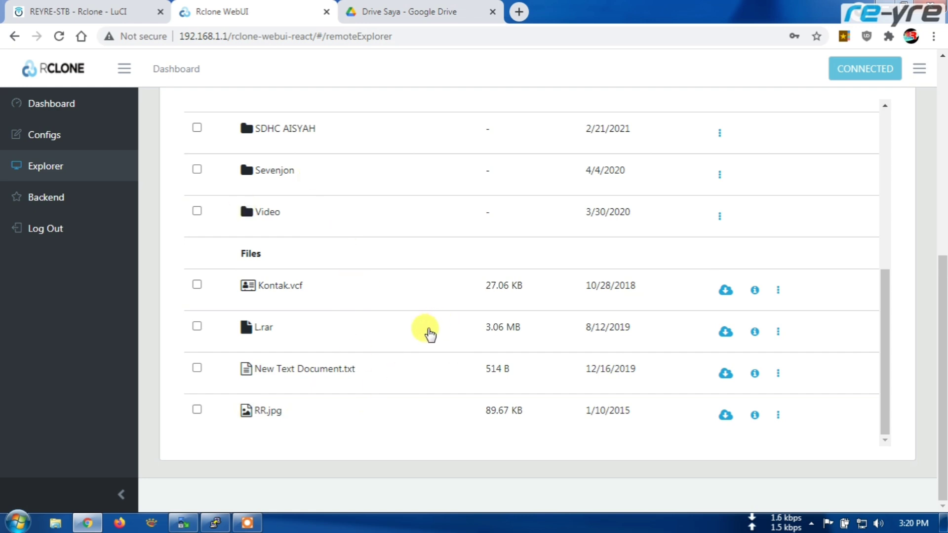
scroll(429, 334, up, 6)
click(420, 12)
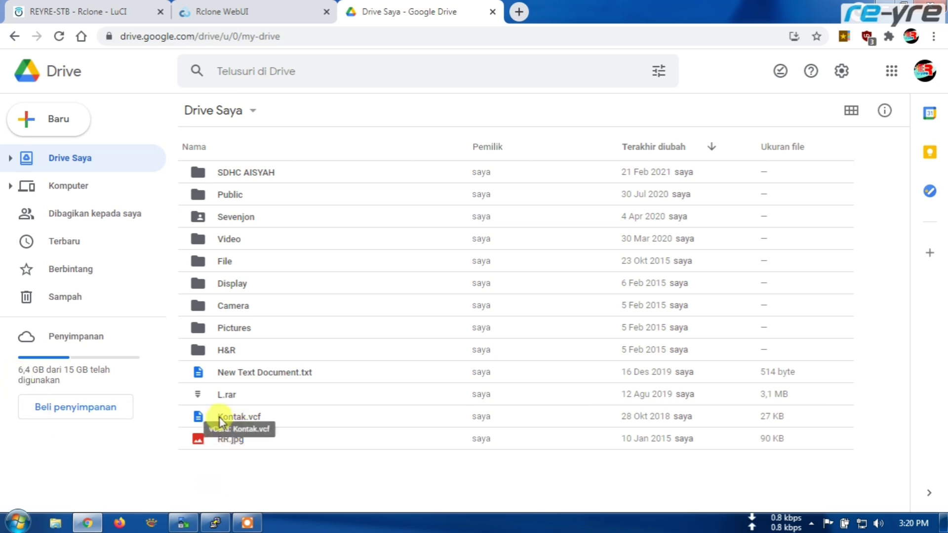
click(217, 10)
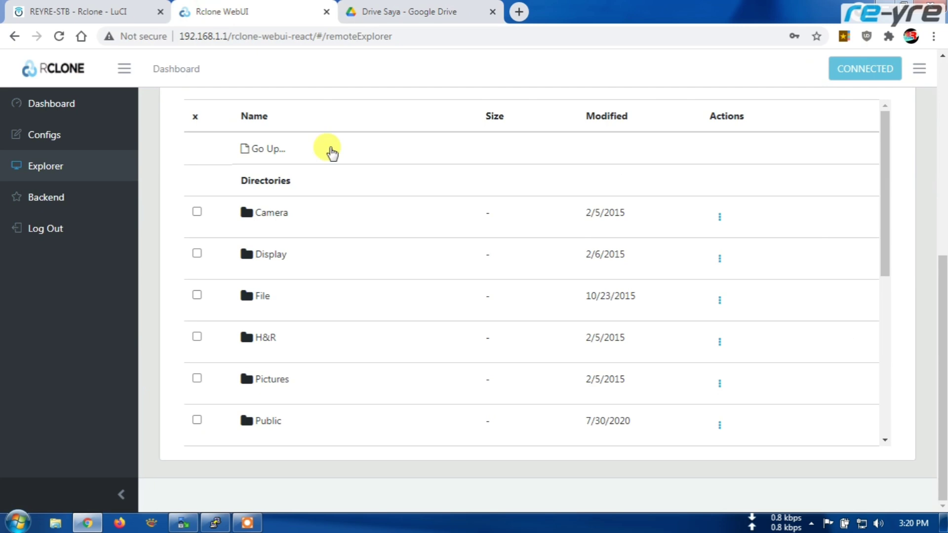
scroll(284, 402, down, 6)
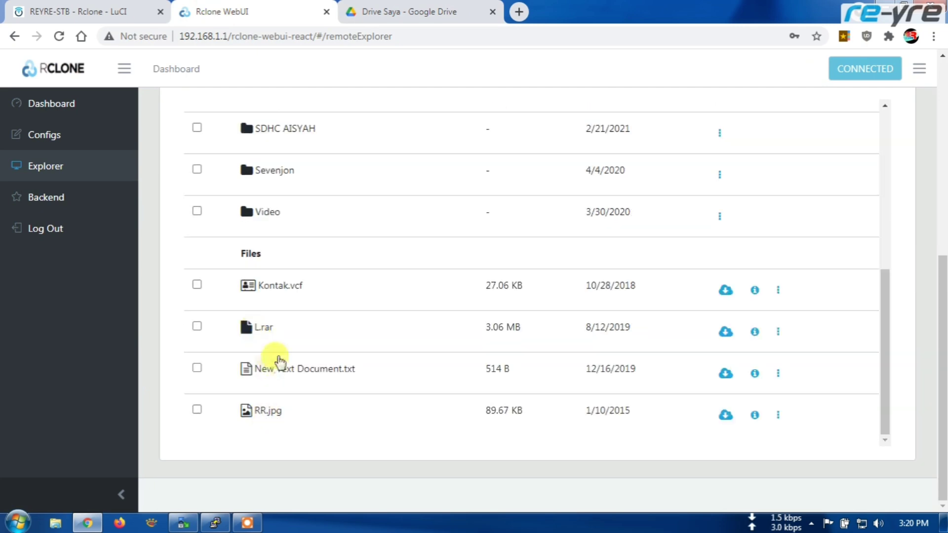
scroll(379, 356, up, 6)
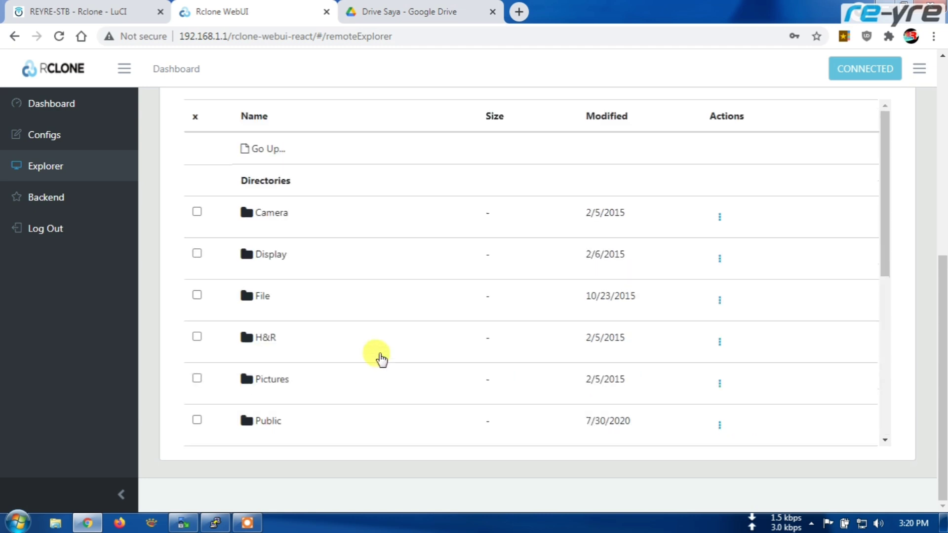
Launch the RcloneNg web interface from the router's Rclone page and open the localhost user's configuration for editing
click(77, 6)
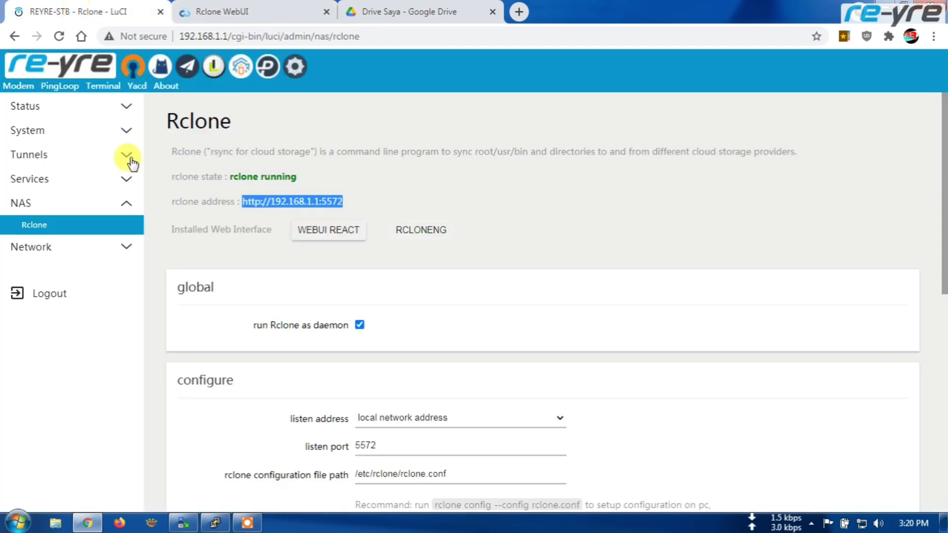
click(415, 236)
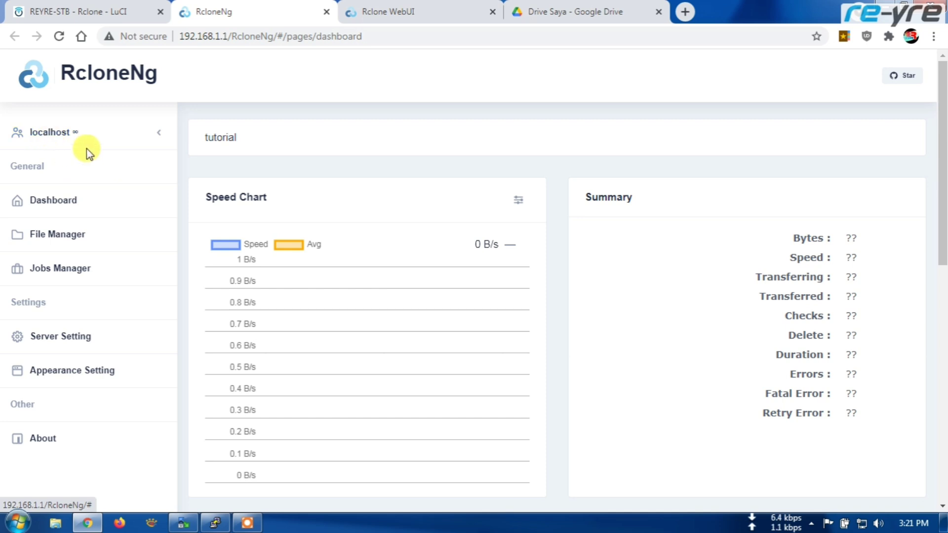
click(61, 141)
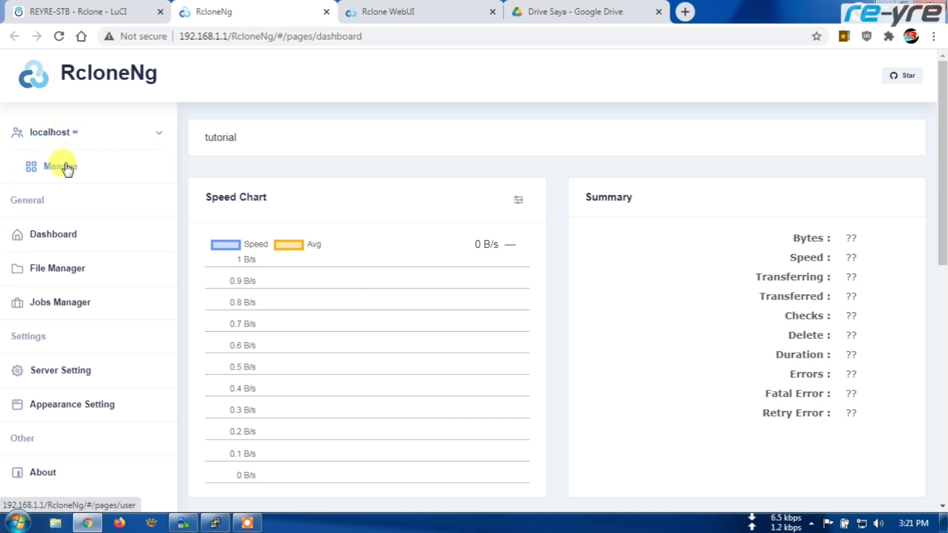
click(64, 167)
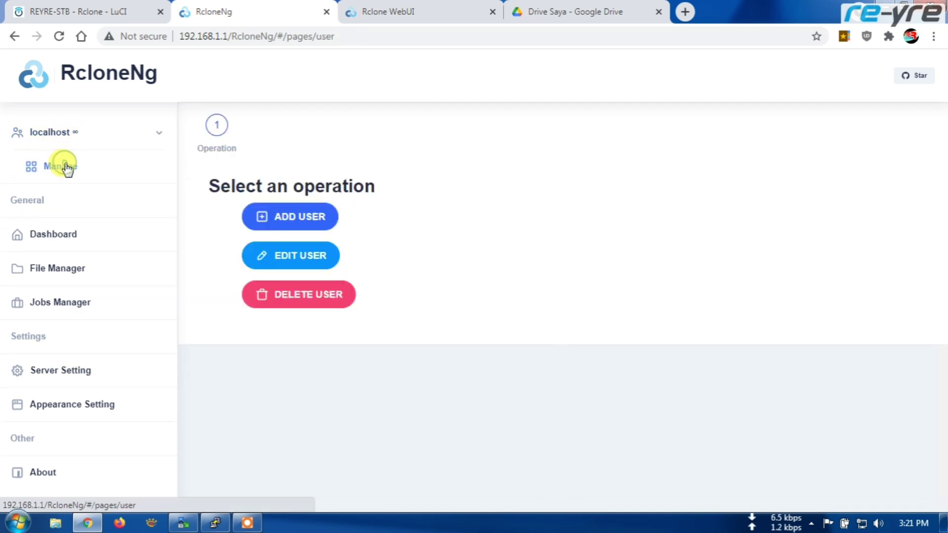
click(292, 256)
click(233, 228)
click(864, 279)
drag(357, 314, 254, 311)
right_click(277, 312)
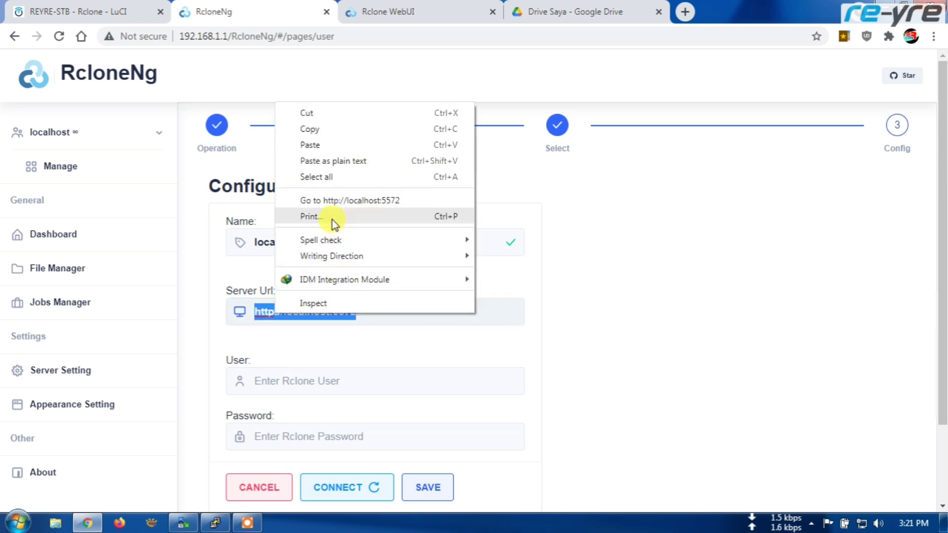
click(339, 145)
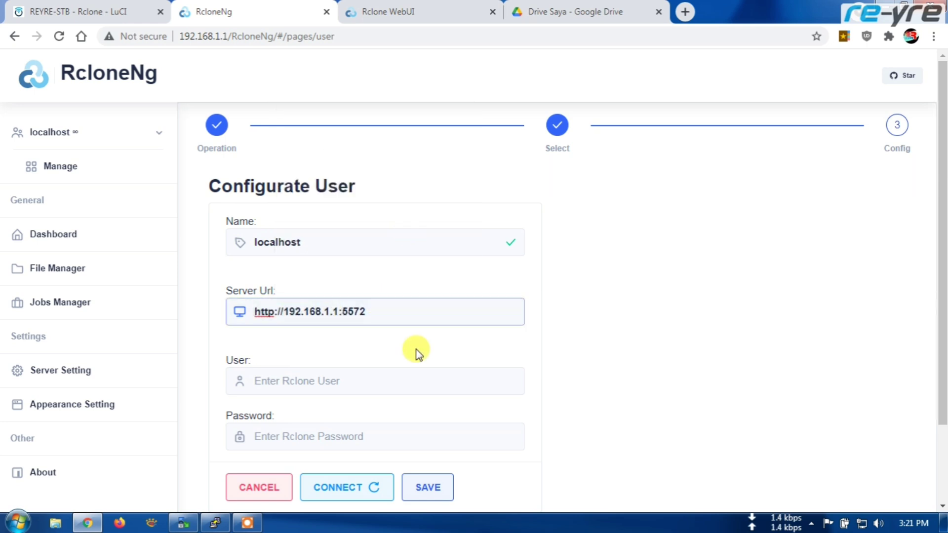
Enter the Rclone user name and password for the localhost user and save the configuration
click(360, 380)
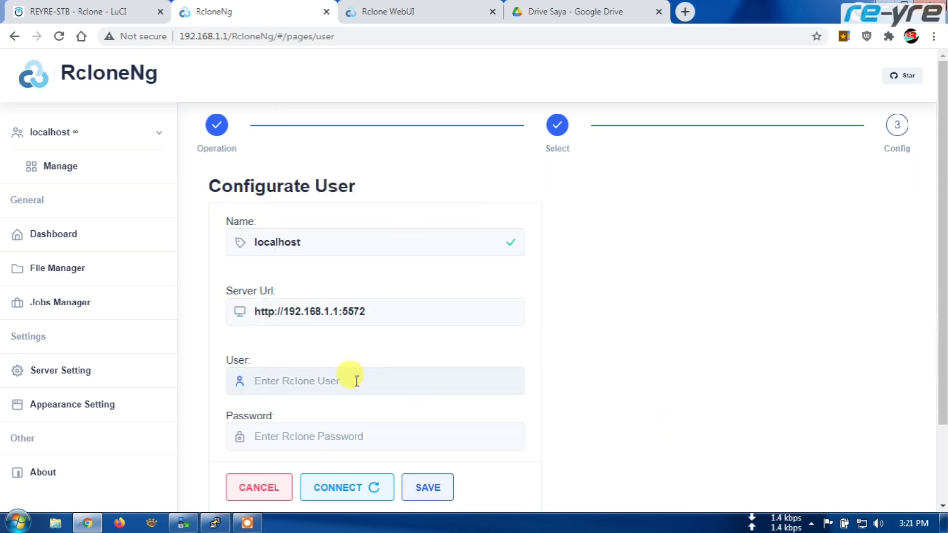
click(382, 429)
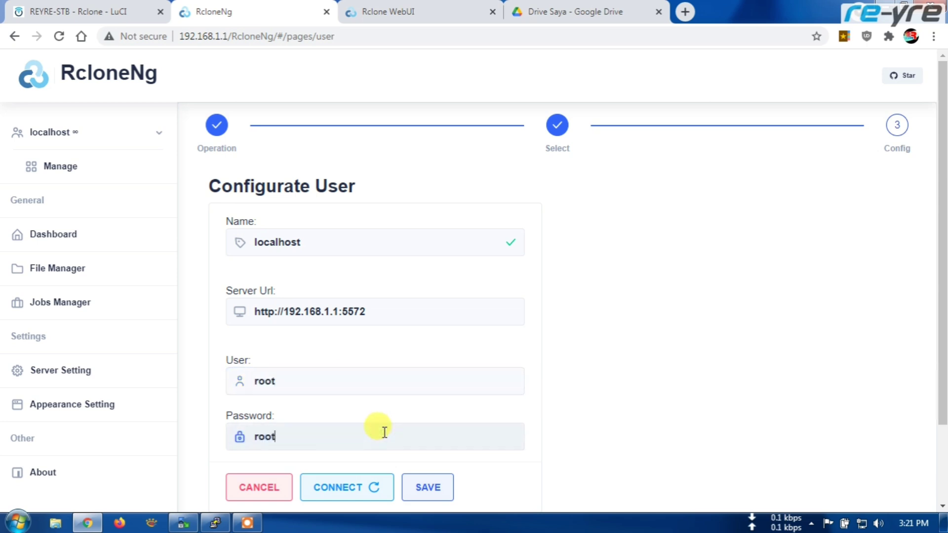
click(425, 487)
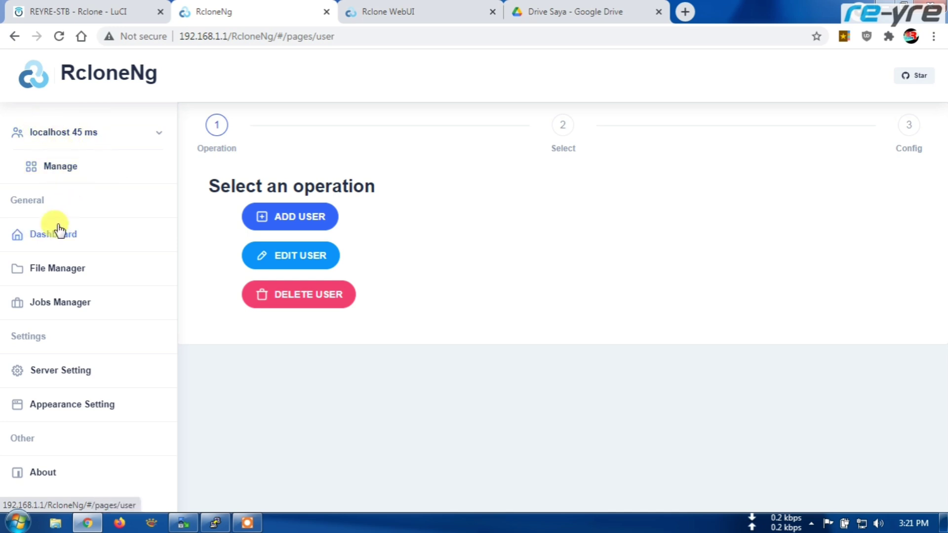
Open the GD remote in RcloneNg's file manager
click(55, 268)
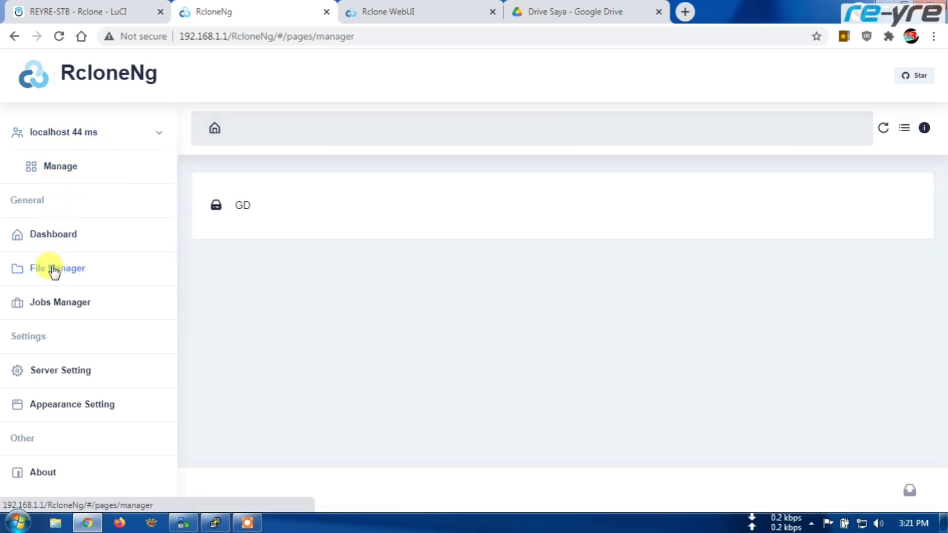
click(237, 210)
click(237, 210)
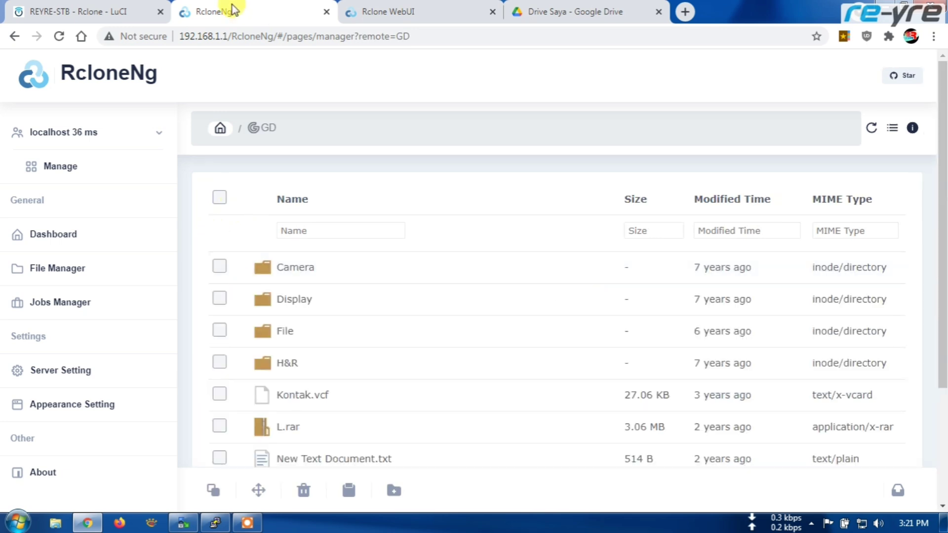
Compare the GD remote's file list in RcloneNg with the Rclone WebUI and Google Drive listings
click(388, 11)
click(264, 9)
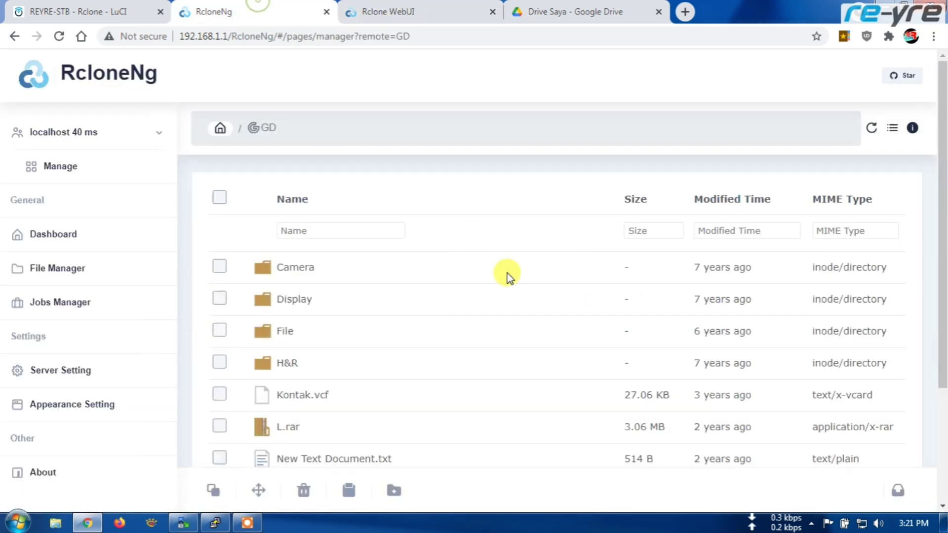
scroll(508, 273, down, 3)
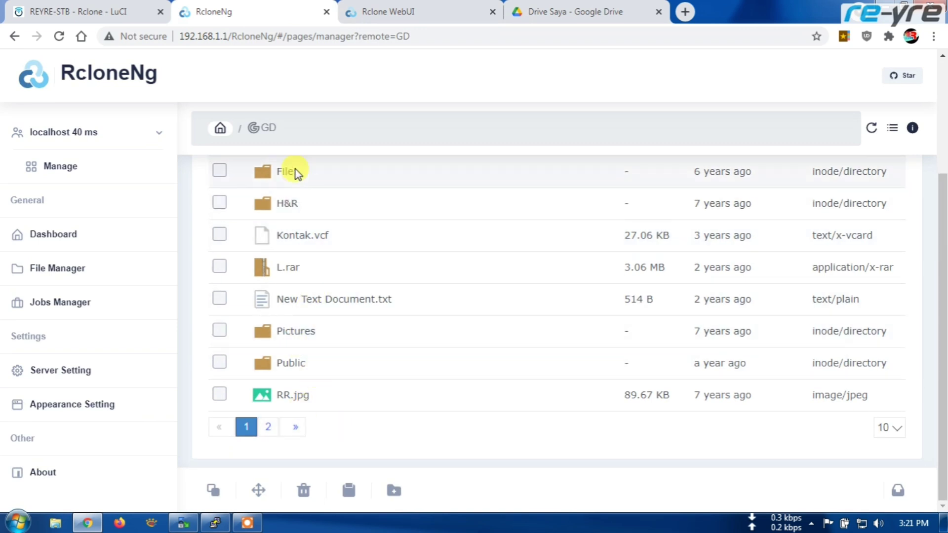
scroll(339, 395, up, 3)
scroll(334, 262, down, 3)
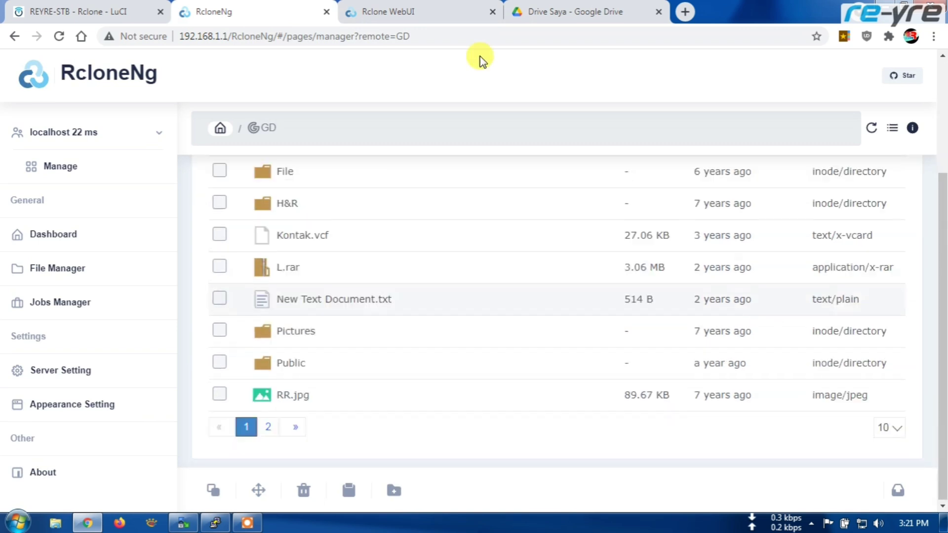
click(573, 12)
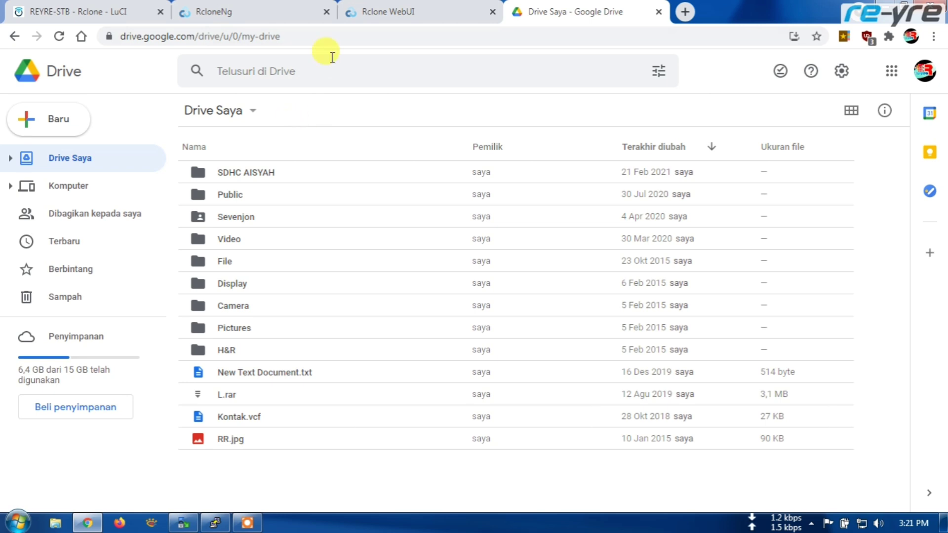
click(266, 11)
Review the Rclone settings page in LuCI from start to end
click(99, 11)
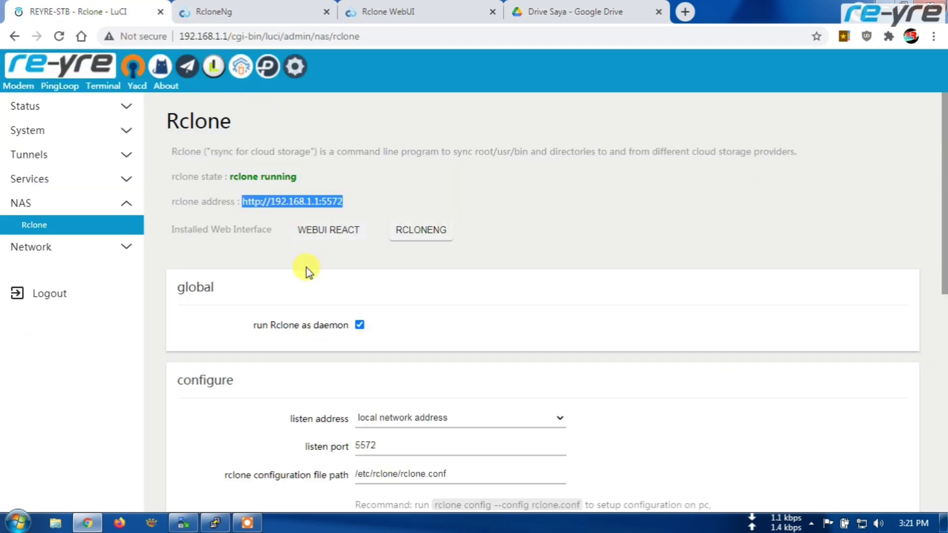
scroll(307, 261, down, 10)
scroll(281, 268, up, 10)
Preview the image RR.jpg in Google Drive
click(572, 14)
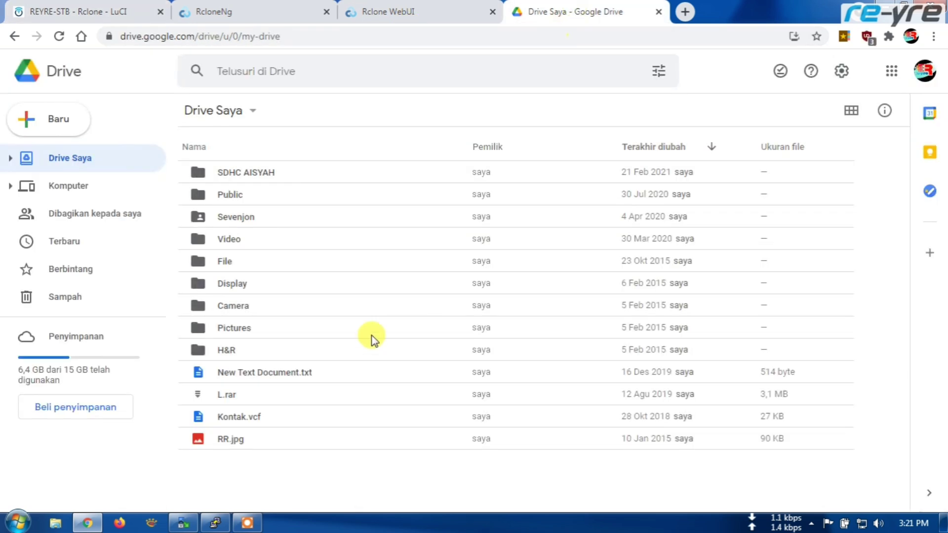
click(230, 441)
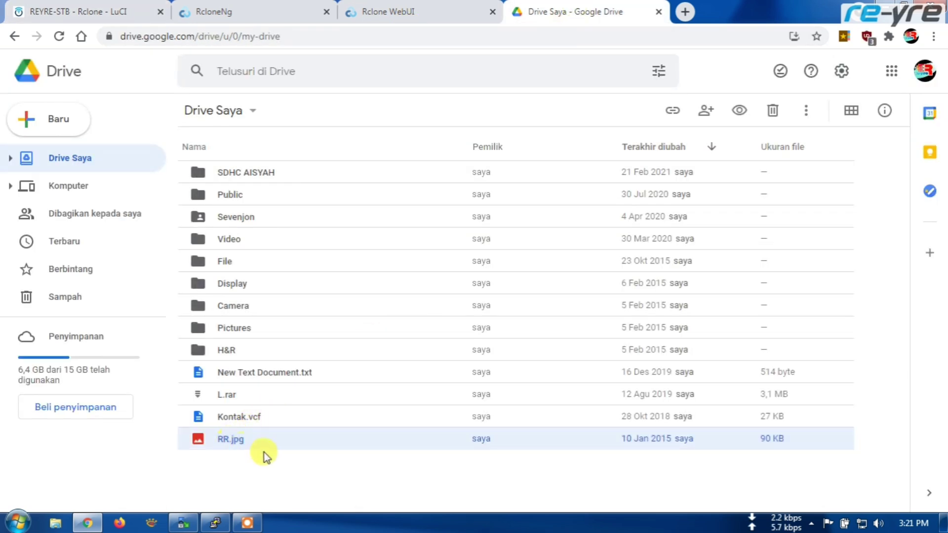
double_click(238, 441)
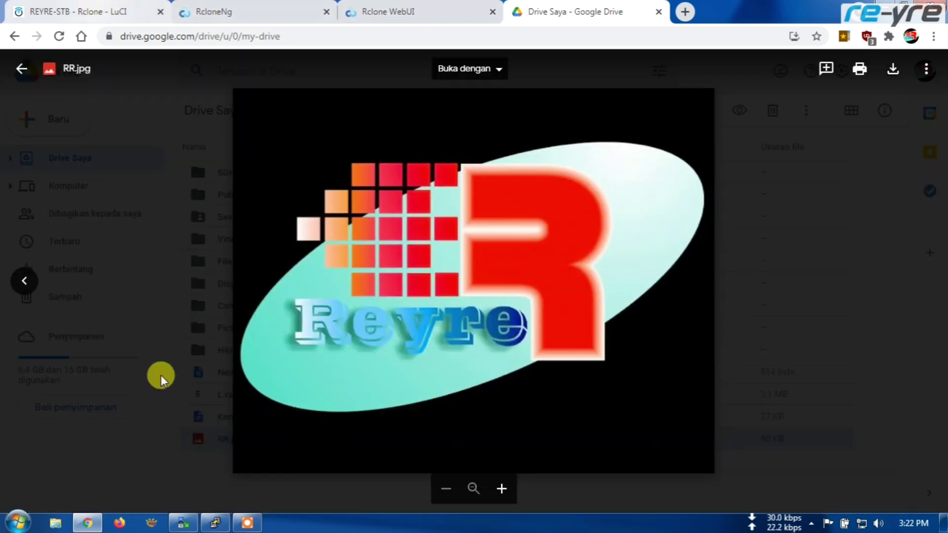
Switch to WinSCP and try to view RR.jpg from the router's /mnt/drive folder, closing the text editor
click(183, 522)
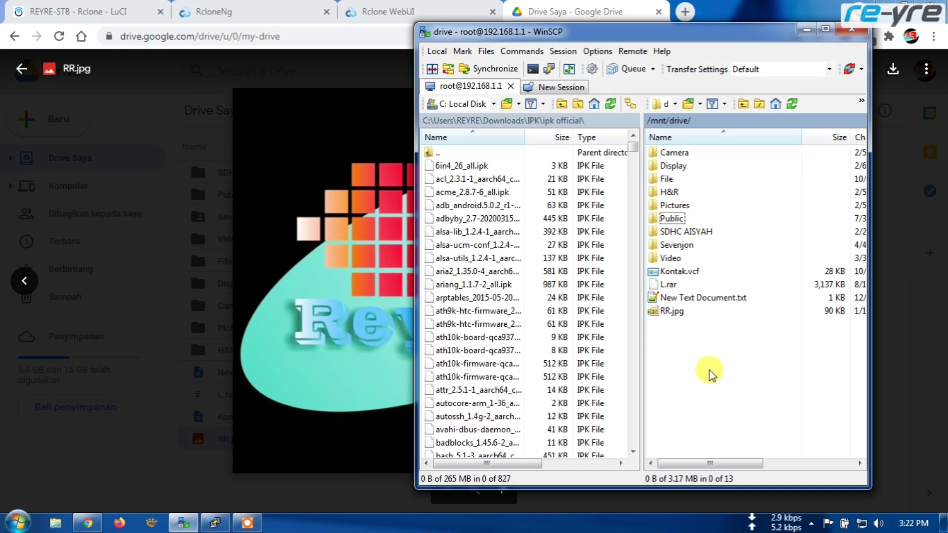
click(670, 312)
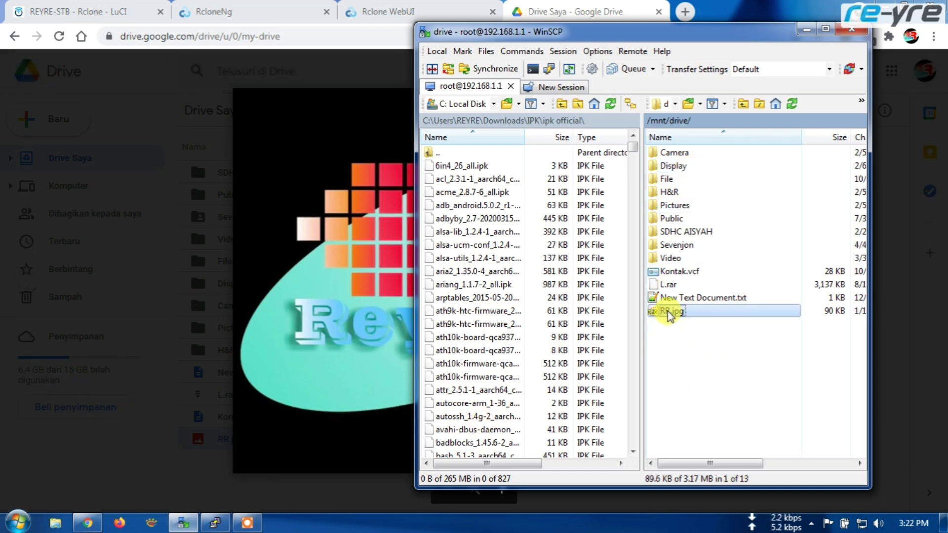
double_click(670, 312)
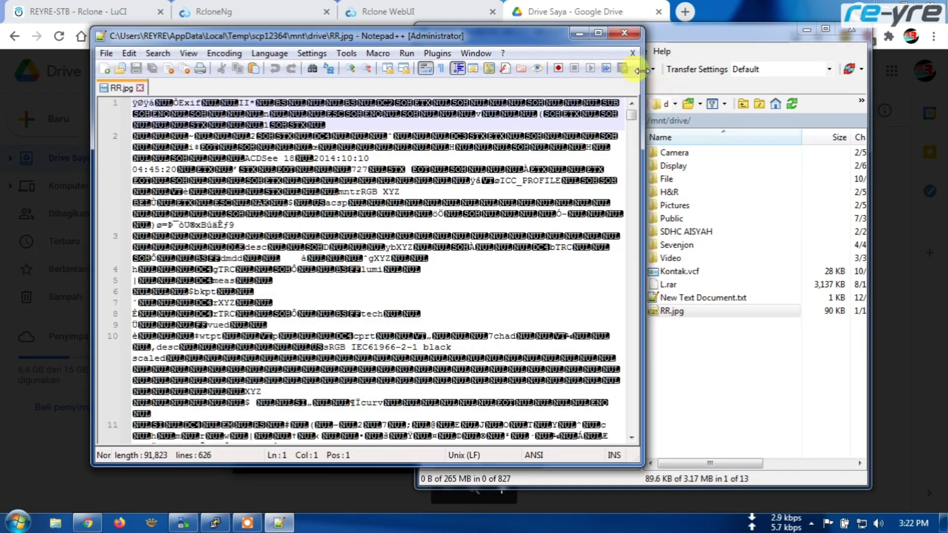
click(621, 35)
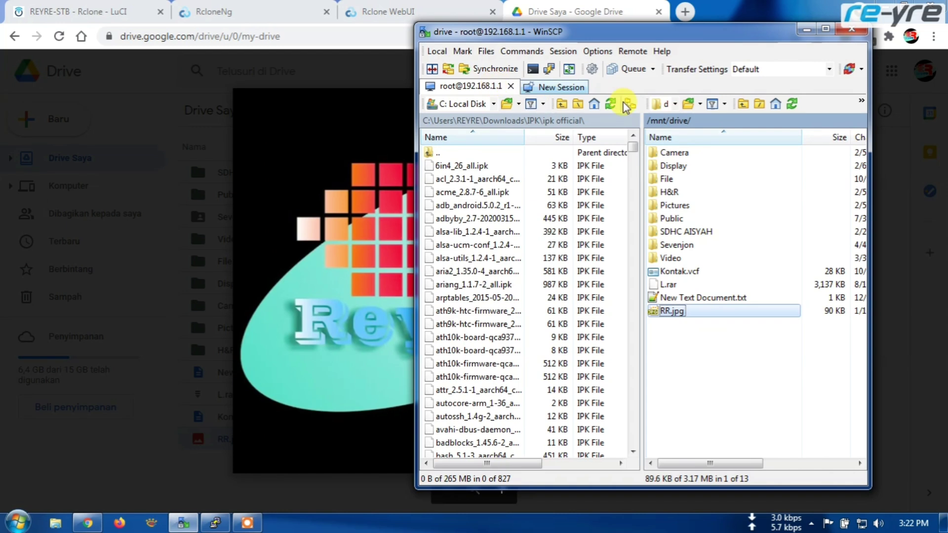
Browse from the router's root folder to /mnt/drive and view RR.jpg in the default image viewer, closing it when done
click(759, 103)
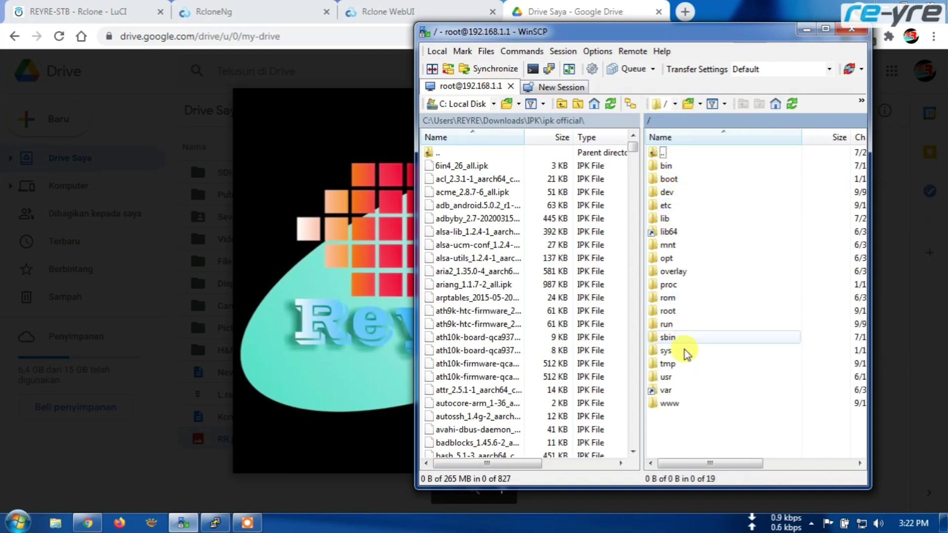
double_click(666, 245)
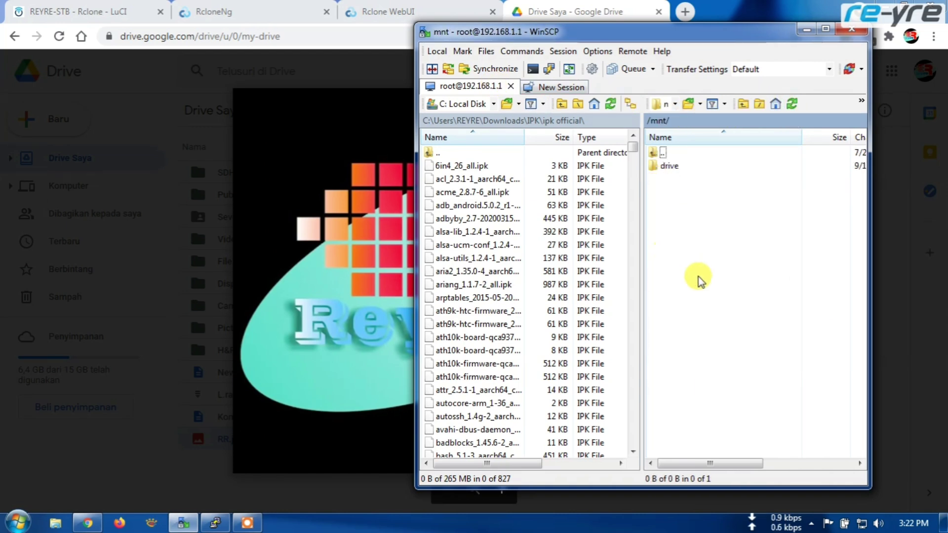
double_click(669, 166)
right_click(669, 310)
click(699, 321)
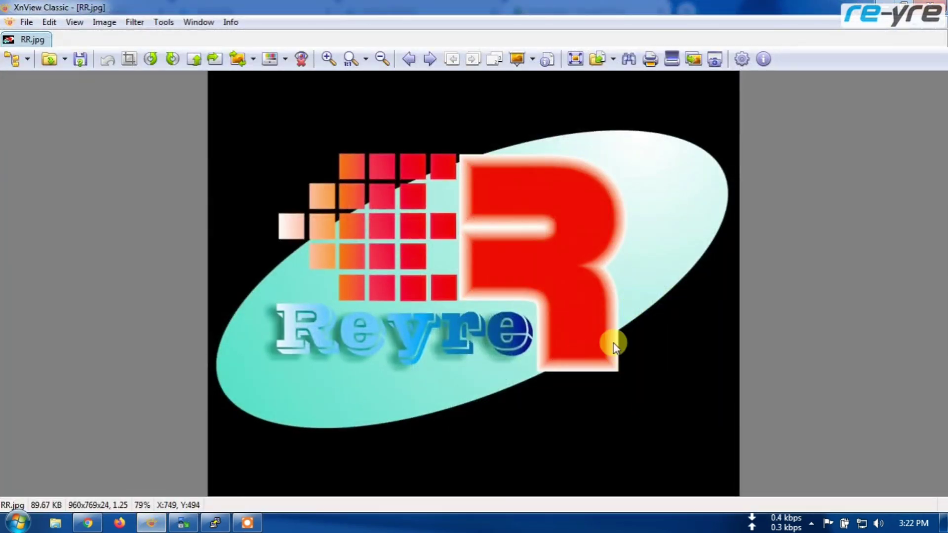
key(Escape)
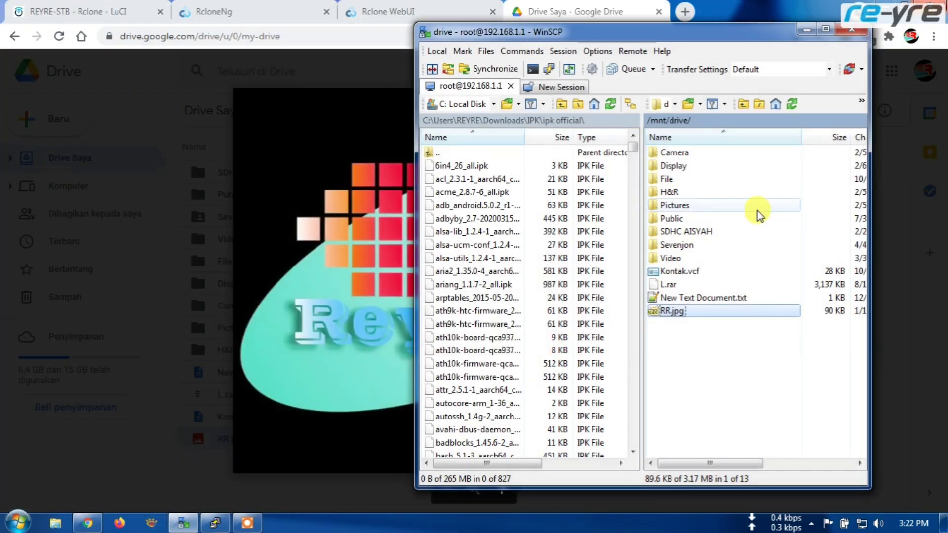
Look through the H&R and Display folders in the mounted drive and return to /mnt/drive
click(685, 191)
double_click(712, 190)
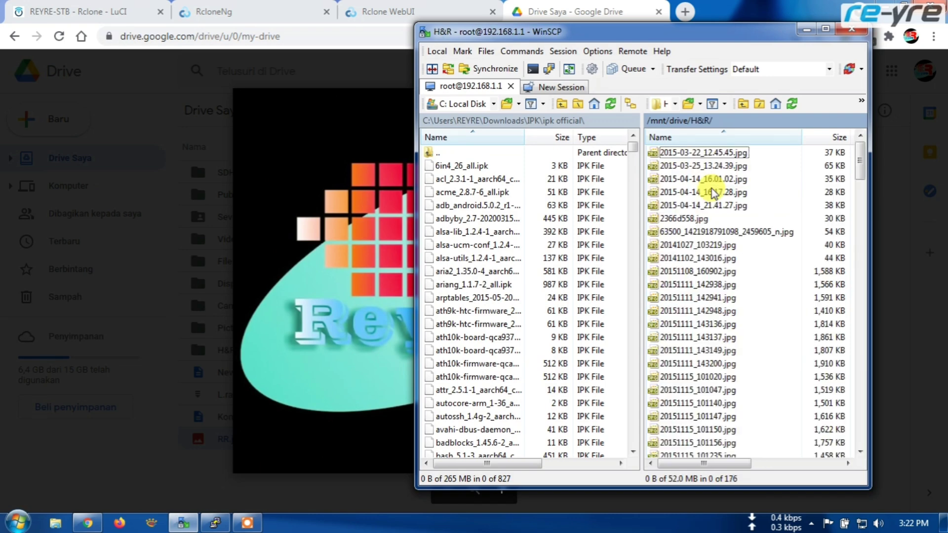
click(743, 105)
double_click(686, 166)
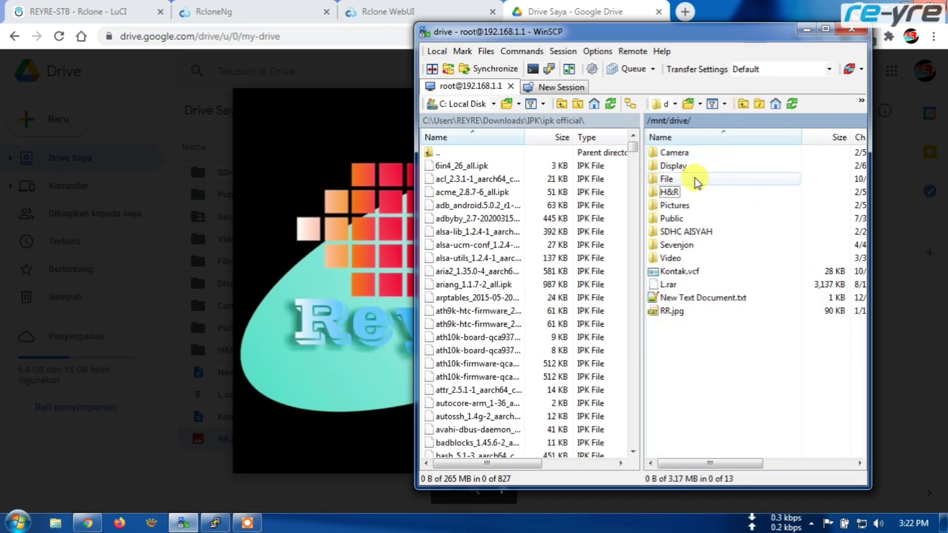
click(743, 105)
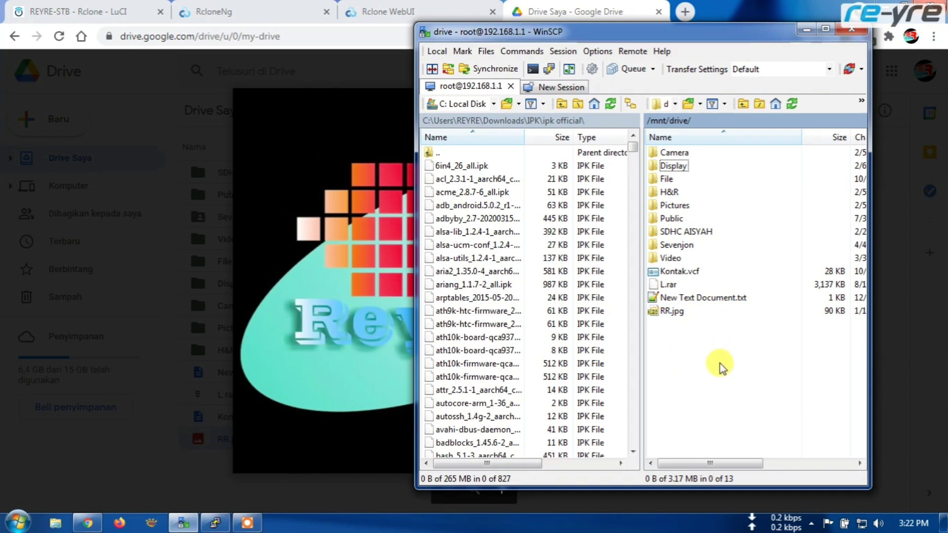
Open RR.jpg from /mnt/drive in the default image viewer and close the viewer
right_click(676, 314)
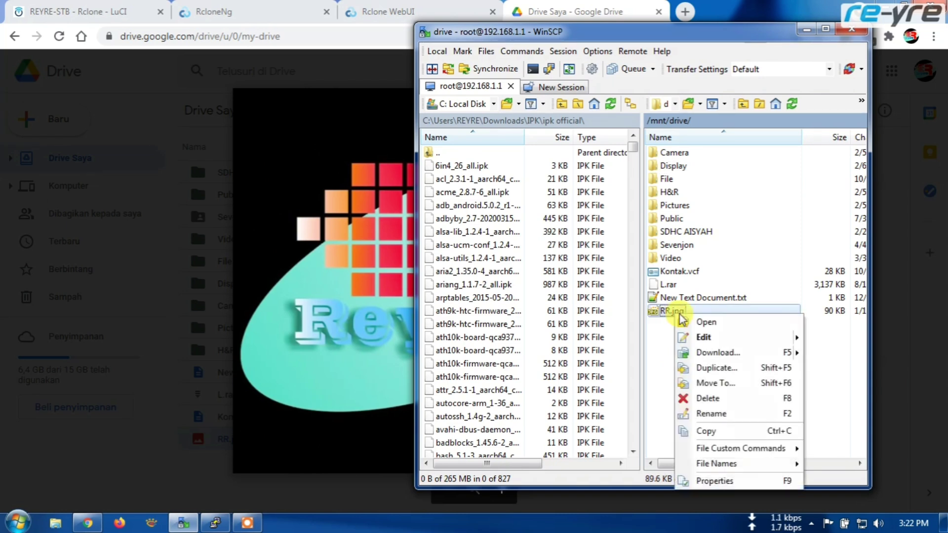
click(708, 323)
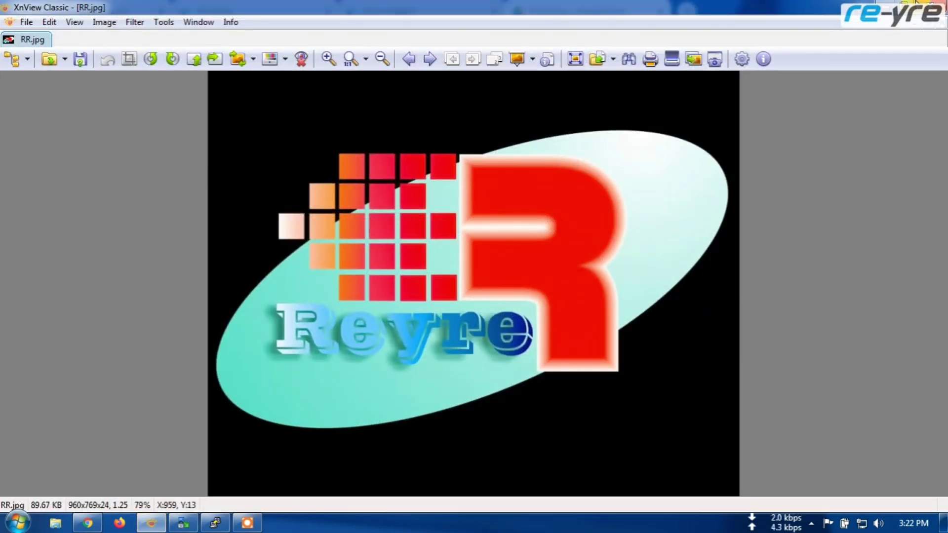
click(928, 4)
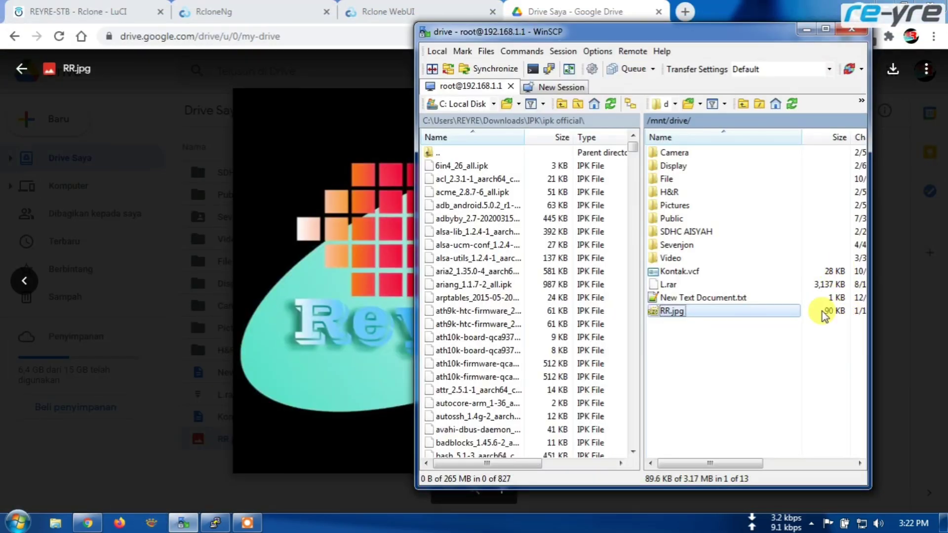
Switch to the router's LuCI page in Chrome and view the Software page, including its free space, and the status overview
click(79, 12)
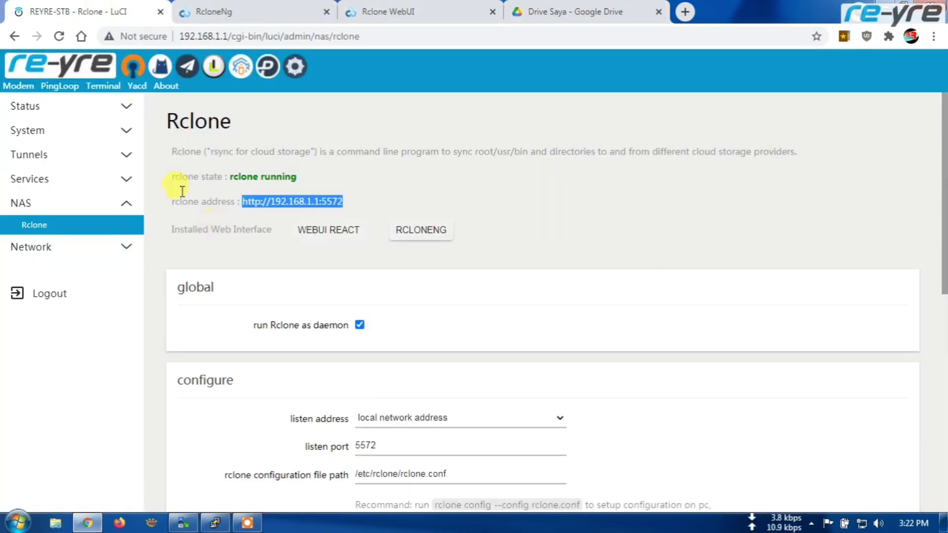
click(59, 130)
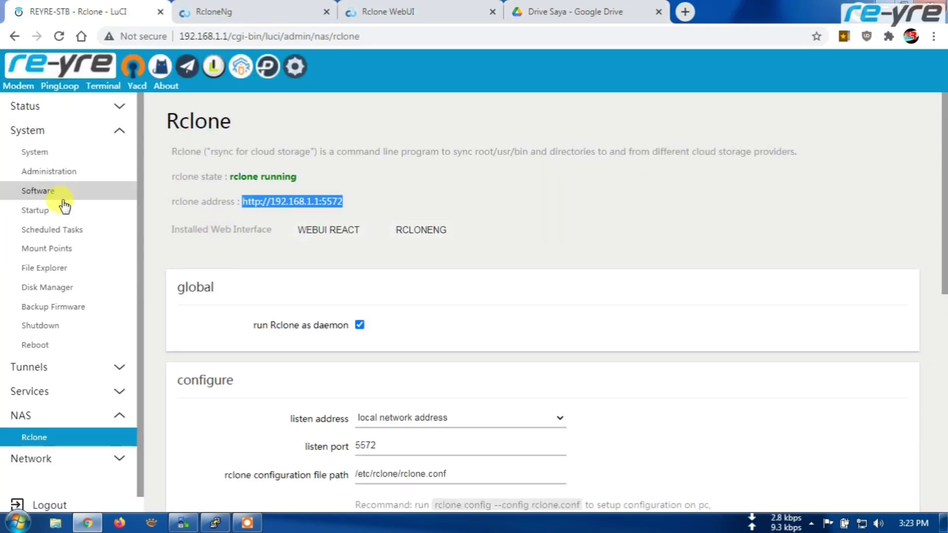
click(40, 191)
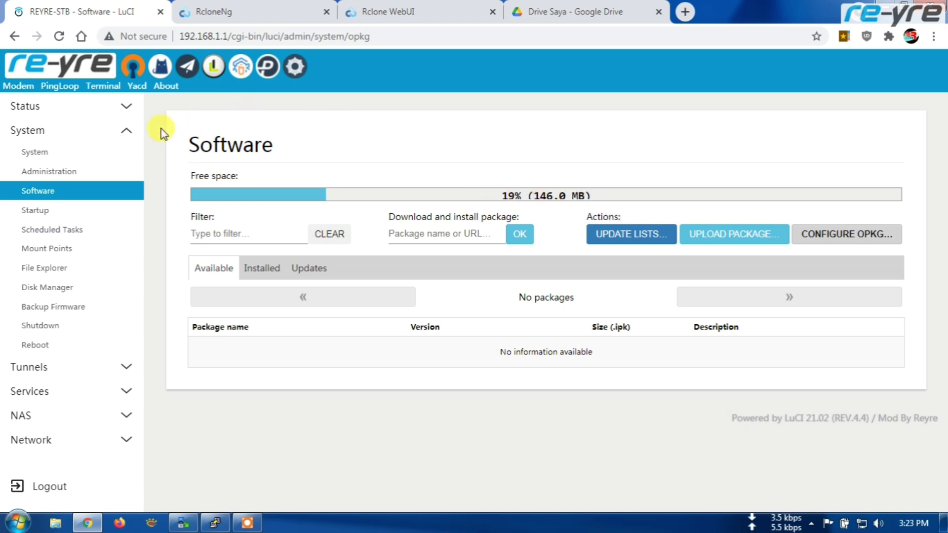
click(32, 106)
click(66, 136)
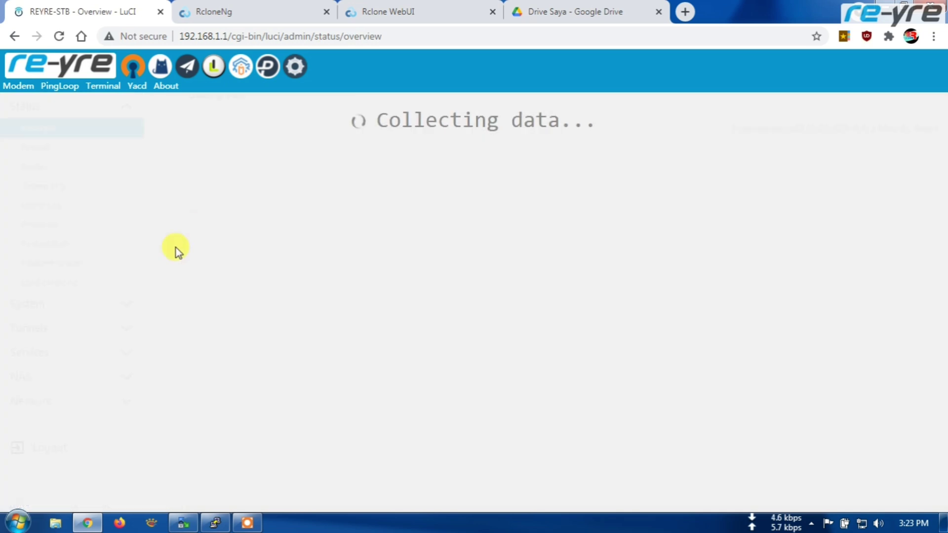
Switch to RcloneNg and look through the image files in the GD remote's Display folder
click(215, 12)
scroll(390, 354, up, 3)
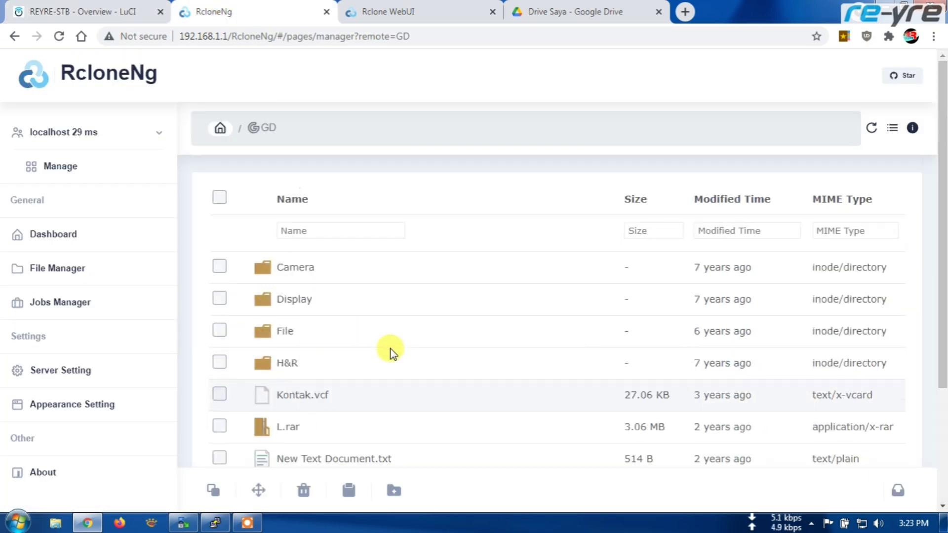
click(296, 304)
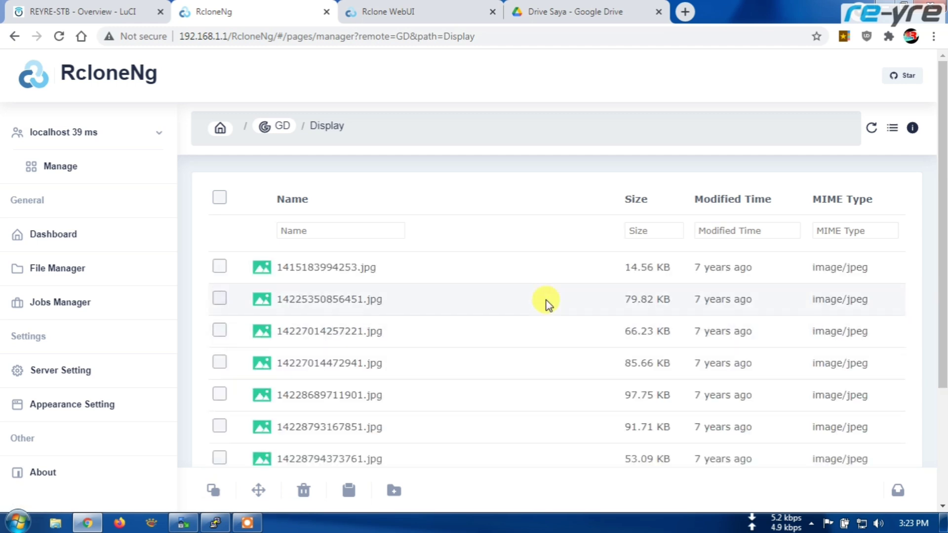
scroll(543, 313, down, 3)
scroll(541, 316, up, 3)
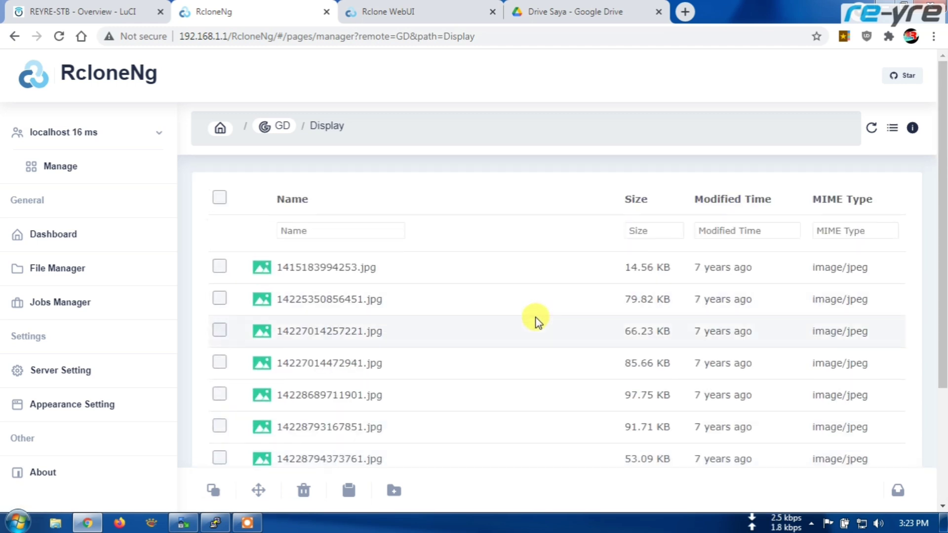
scroll(537, 319, down, 3)
scroll(536, 323, up, 3)
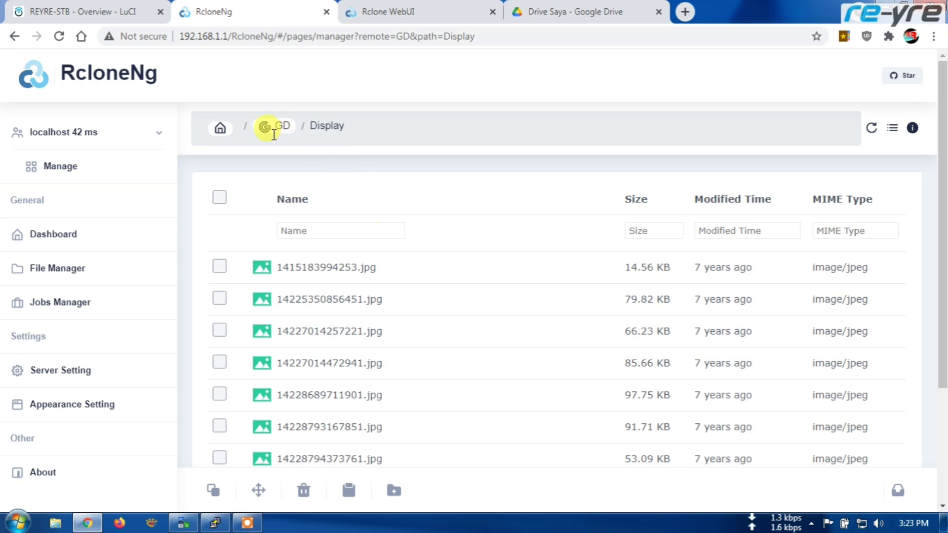
Return to the list of remotes in RcloneNg, reopen GD and look through its files and folders
click(221, 131)
double_click(242, 205)
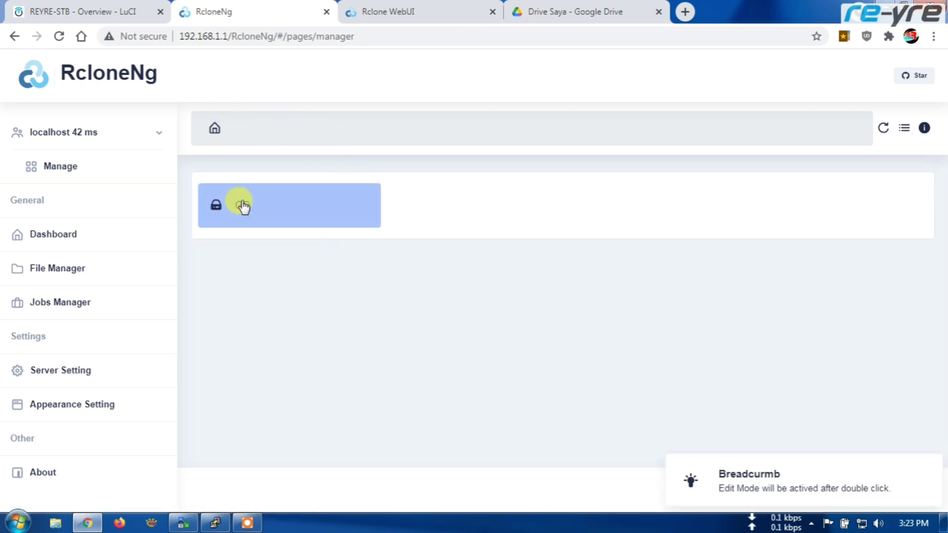
scroll(328, 251, down, 3)
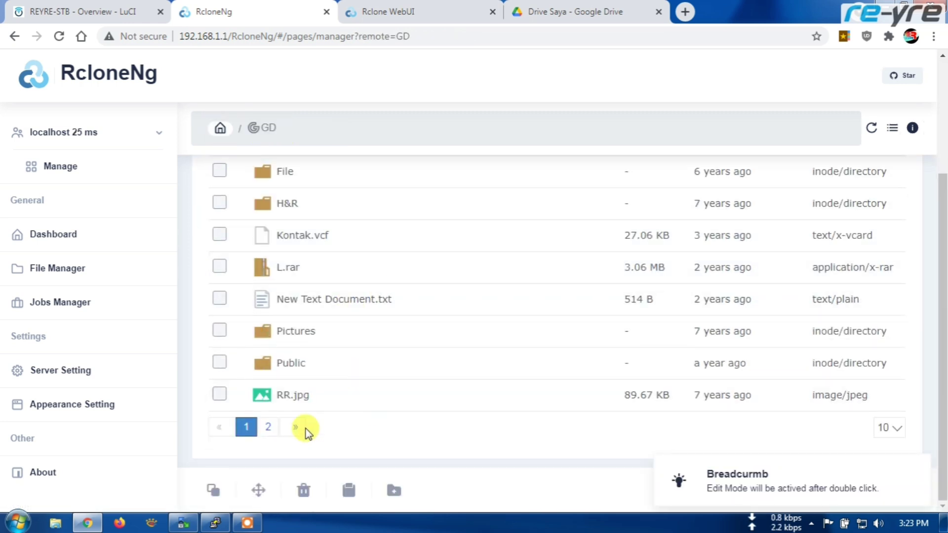
scroll(575, 347, up, 1)
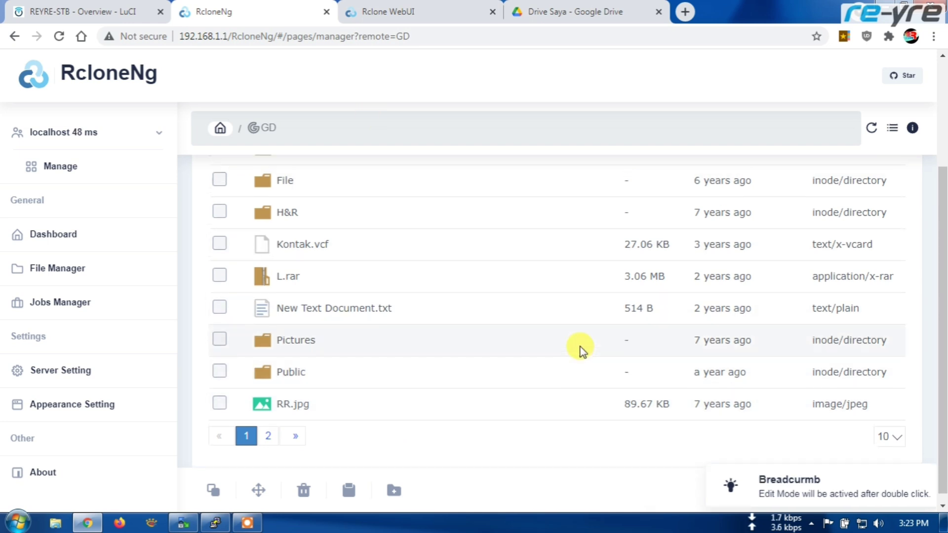
Switch to Rclone WebUI and look through the folders and files of the GD remote in the explorer
click(418, 7)
scroll(412, 189, down, 3)
scroll(389, 260, up, 3)
scroll(410, 271, down, 4)
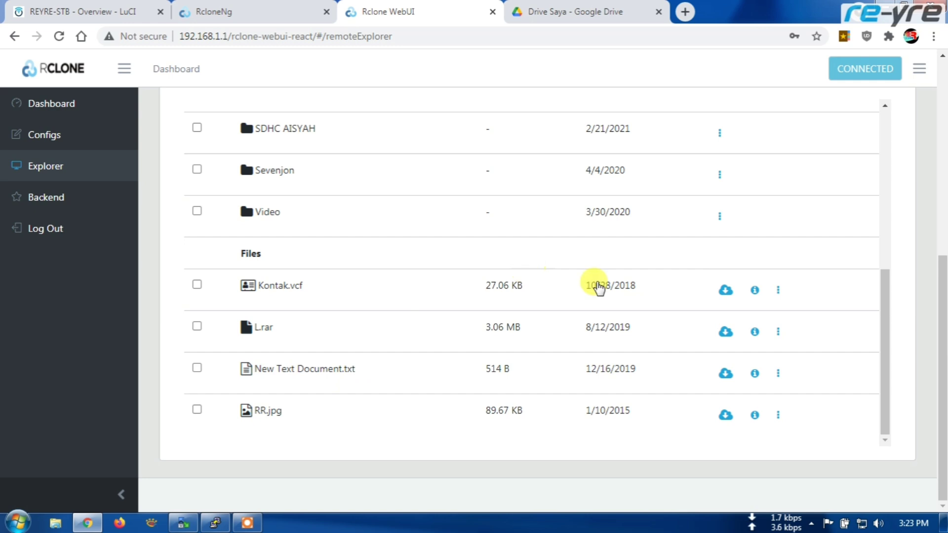
right_click(377, 405)
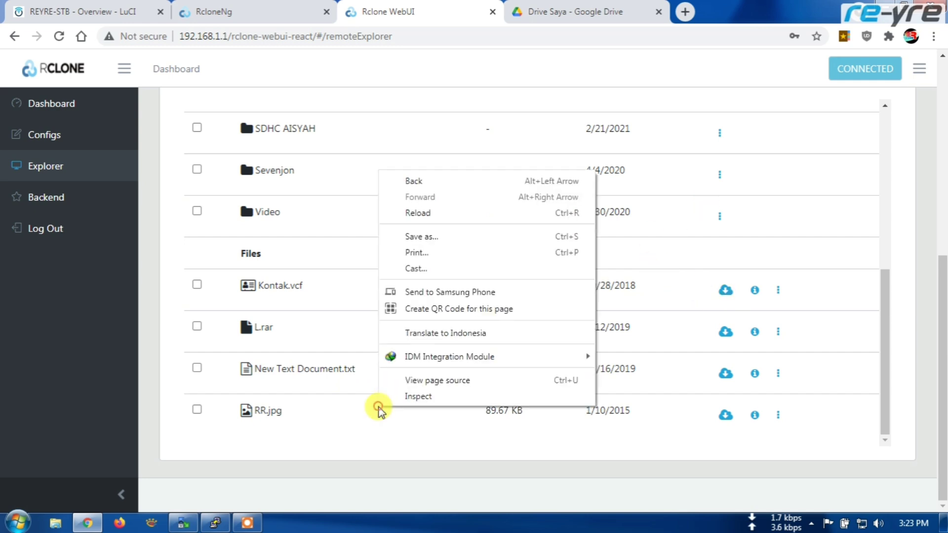
right_click(360, 428)
scroll(153, 364, up, 7)
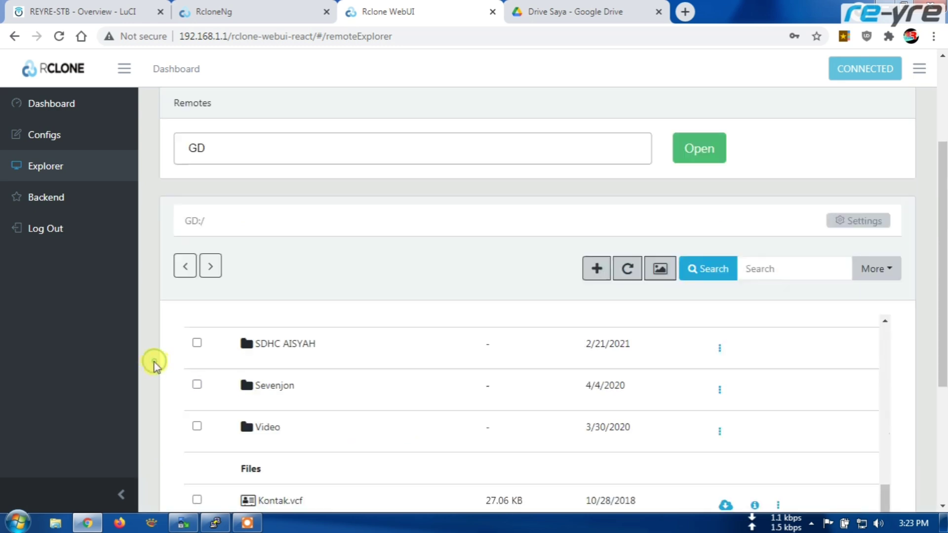
Create a new folder named rey in the root of the GD remote
scroll(485, 398, down, 3)
click(589, 288)
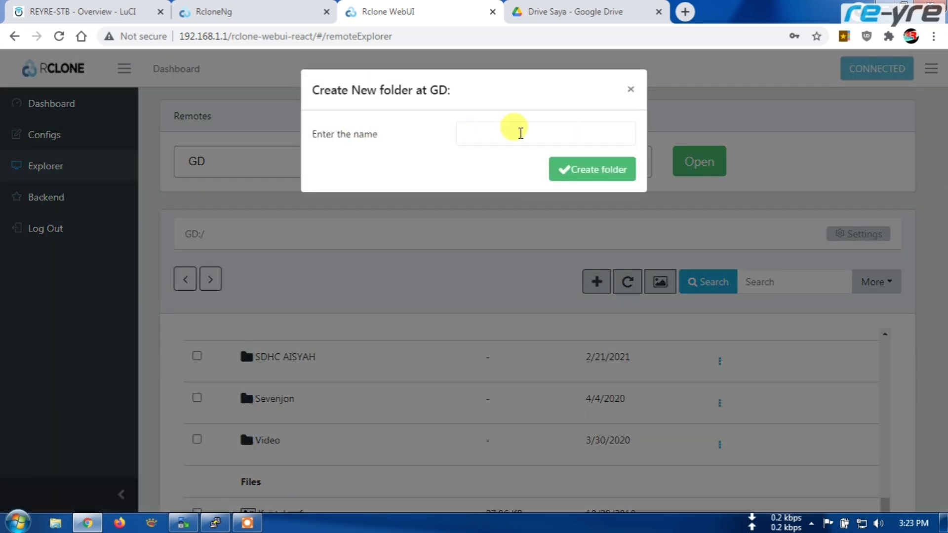
click(499, 136)
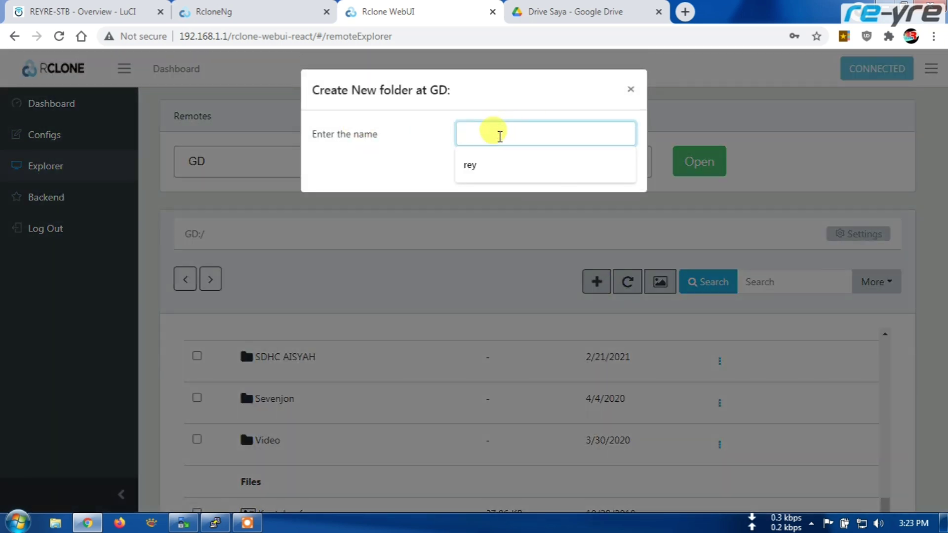
click(483, 166)
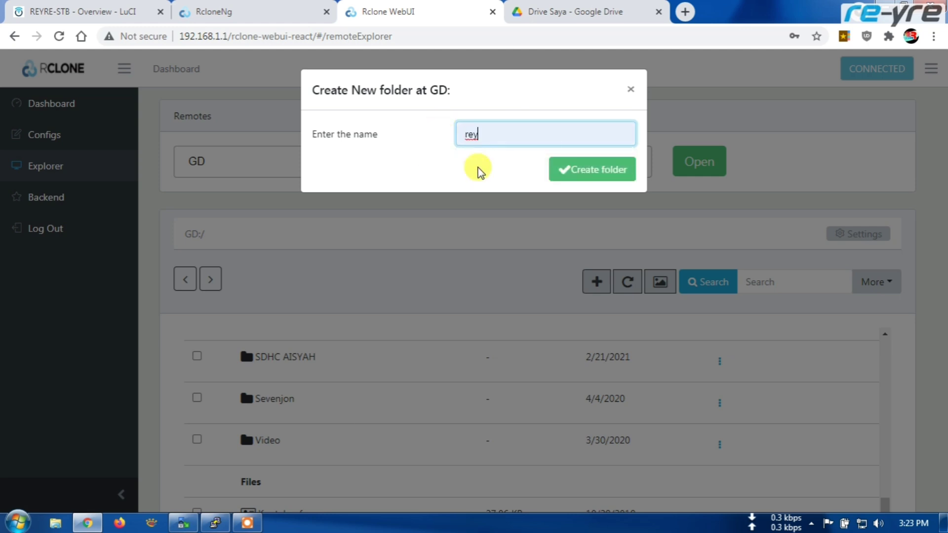
click(586, 173)
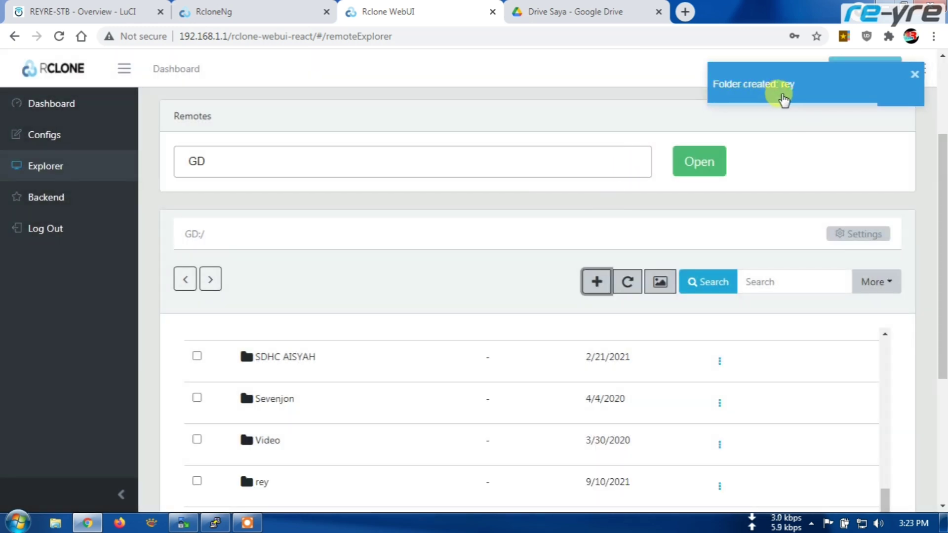
Switch to Google Drive, close the RR.jpg preview and check My Drive for the rey folder
click(573, 7)
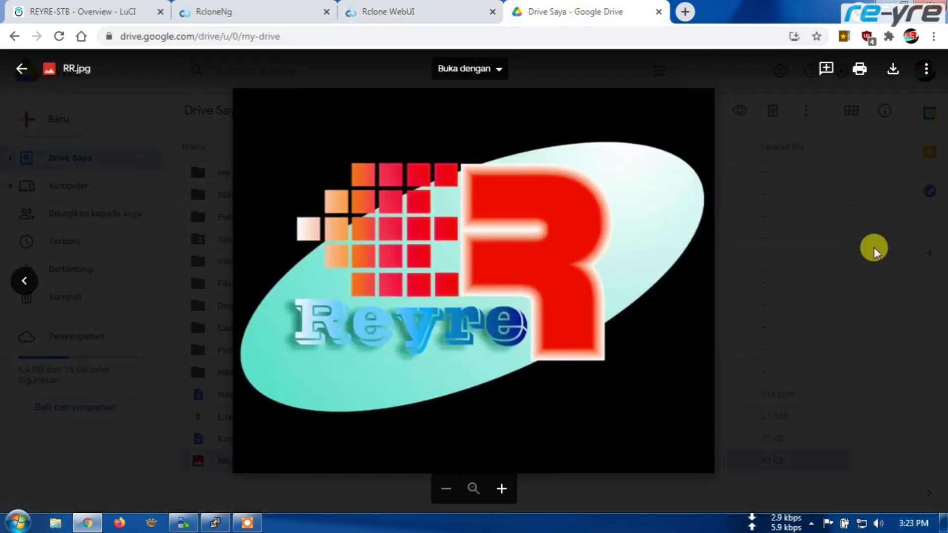
click(841, 179)
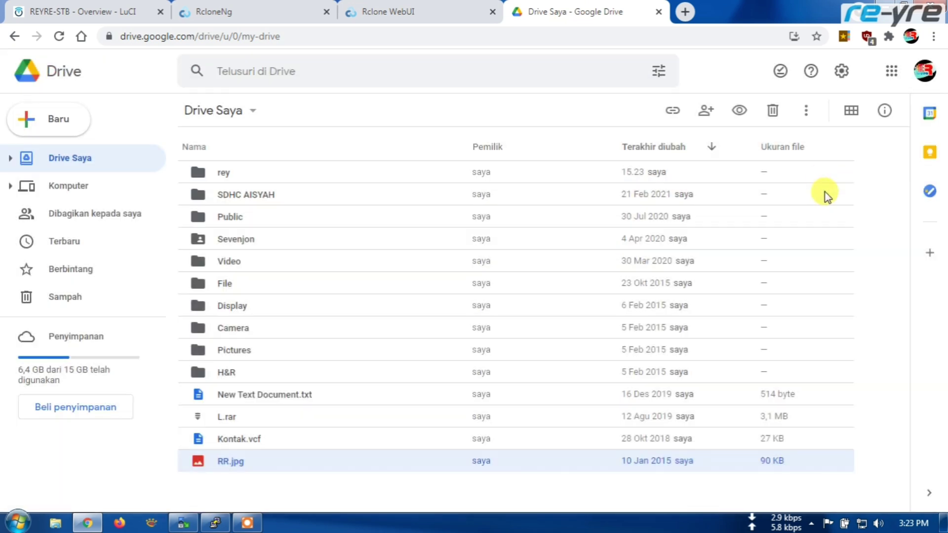
click(228, 178)
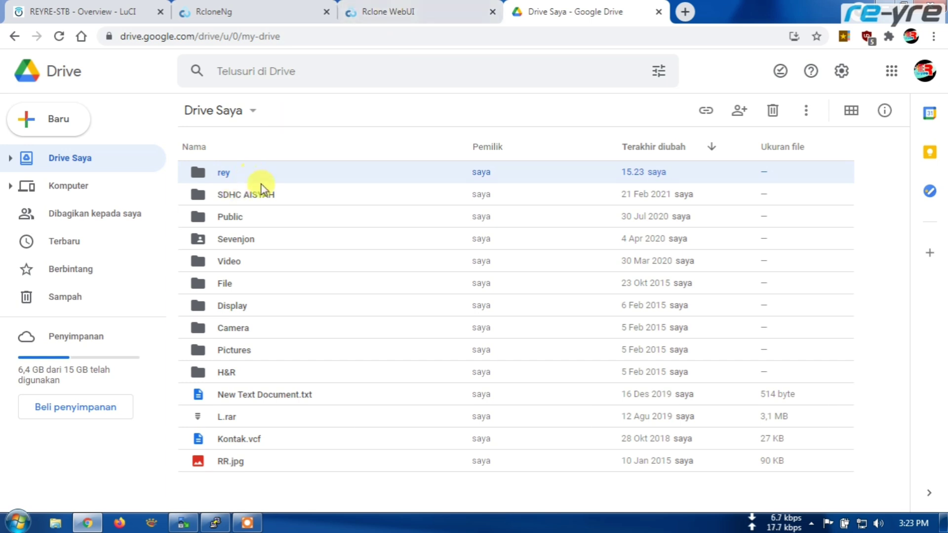
Return to Rclone WebUI and delete the rey folder from the GD remote
click(410, 9)
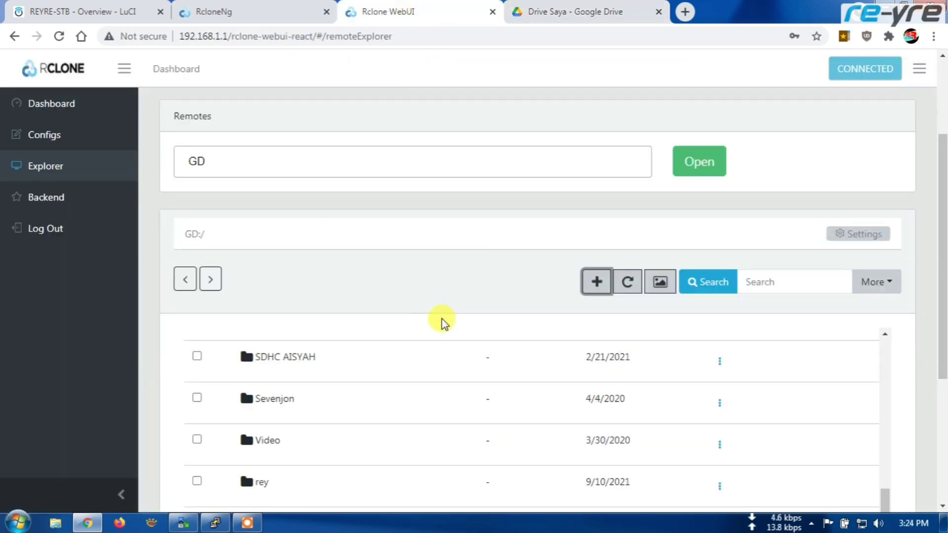
scroll(443, 321, down, 5)
click(197, 254)
click(259, 261)
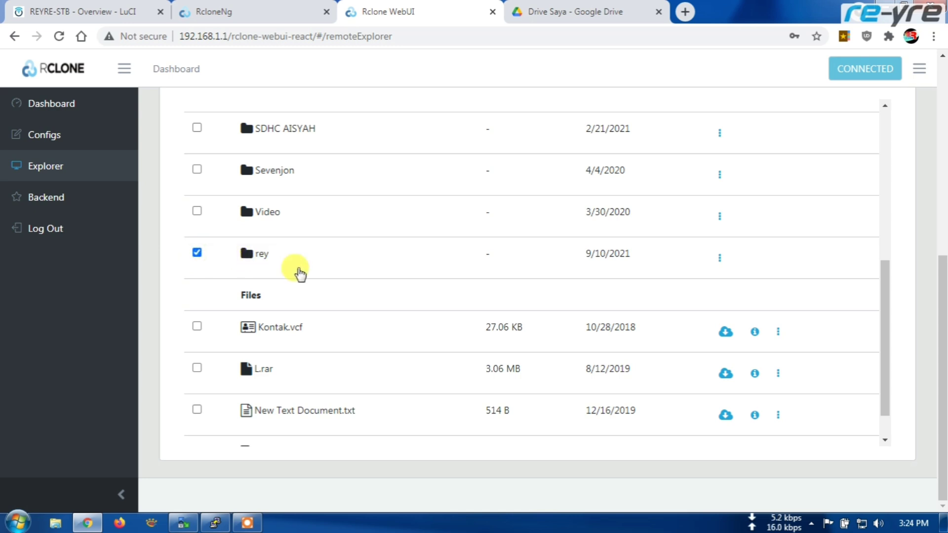
scroll(356, 291, up, 5)
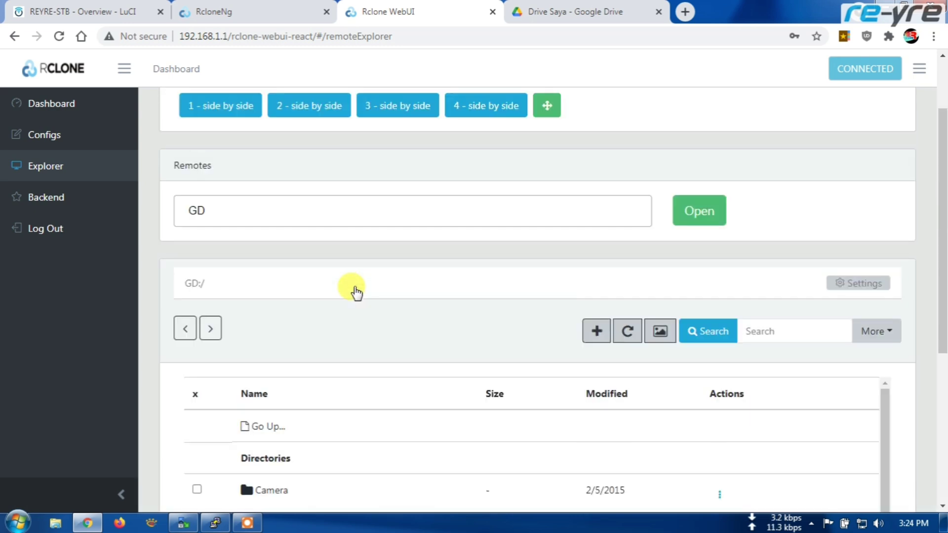
scroll(354, 287, down, 5)
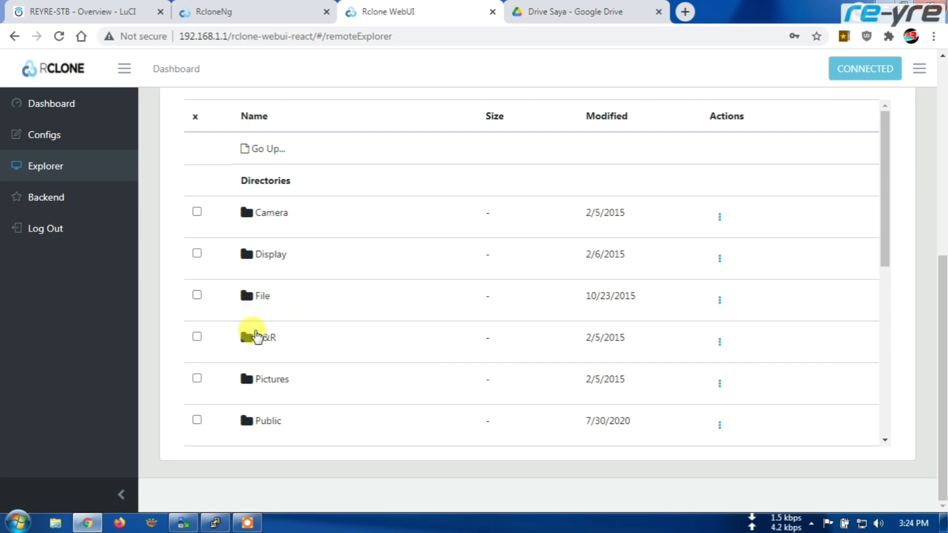
scroll(255, 336, down, 4)
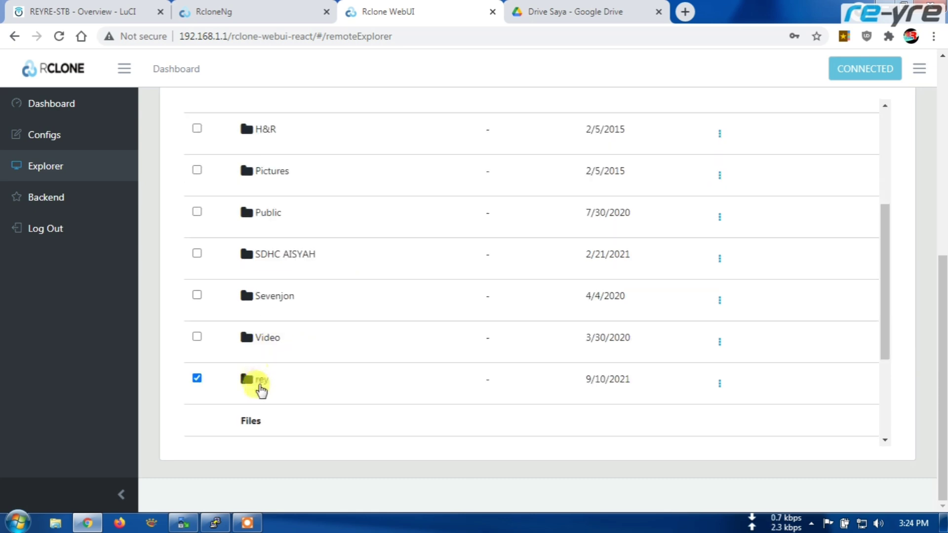
right_click(258, 383)
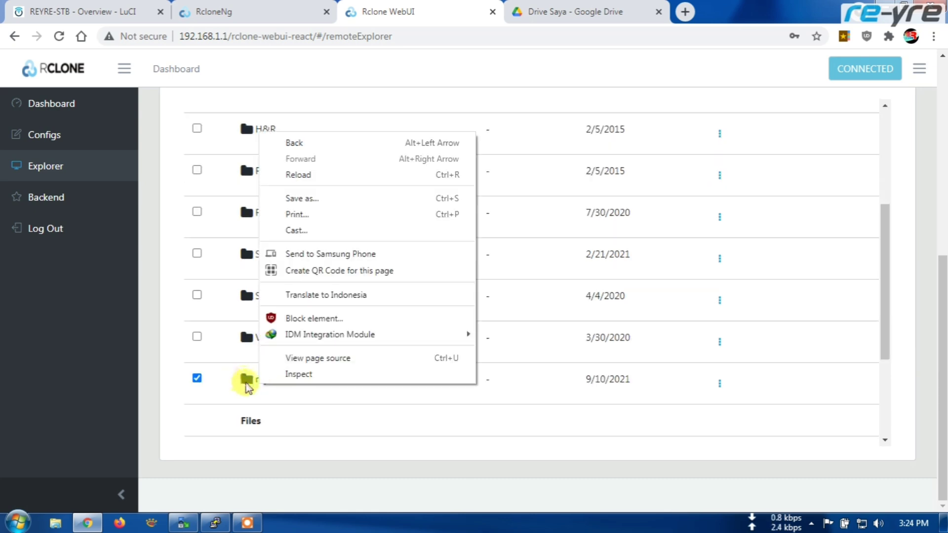
click(719, 387)
click(719, 383)
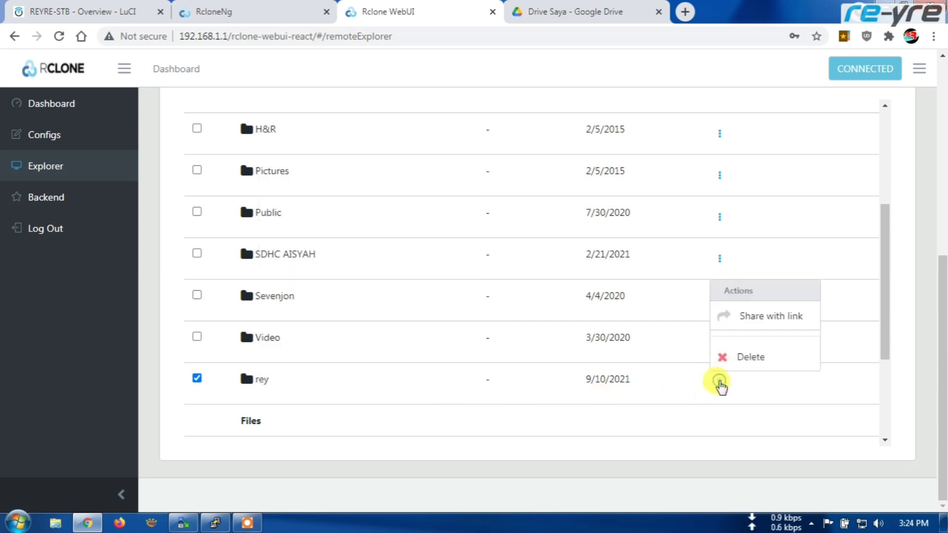
click(750, 356)
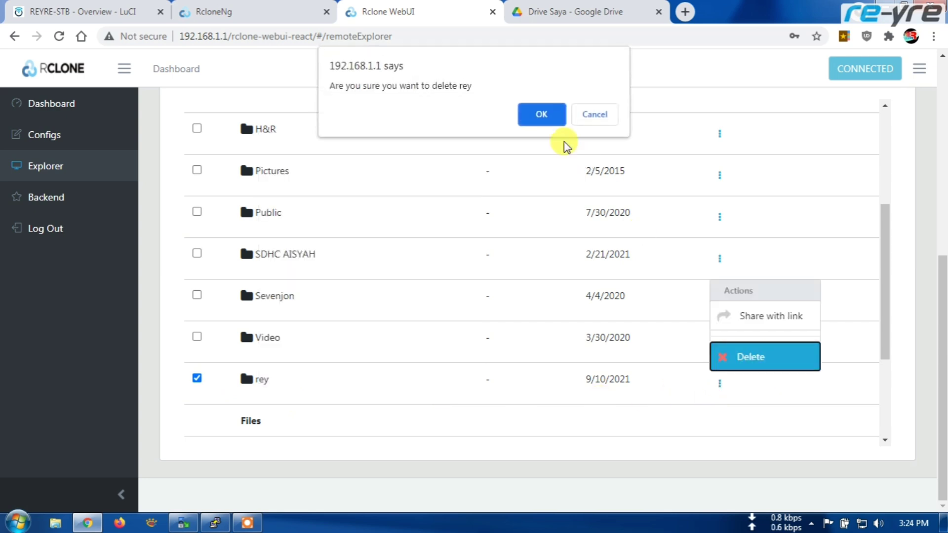
click(523, 112)
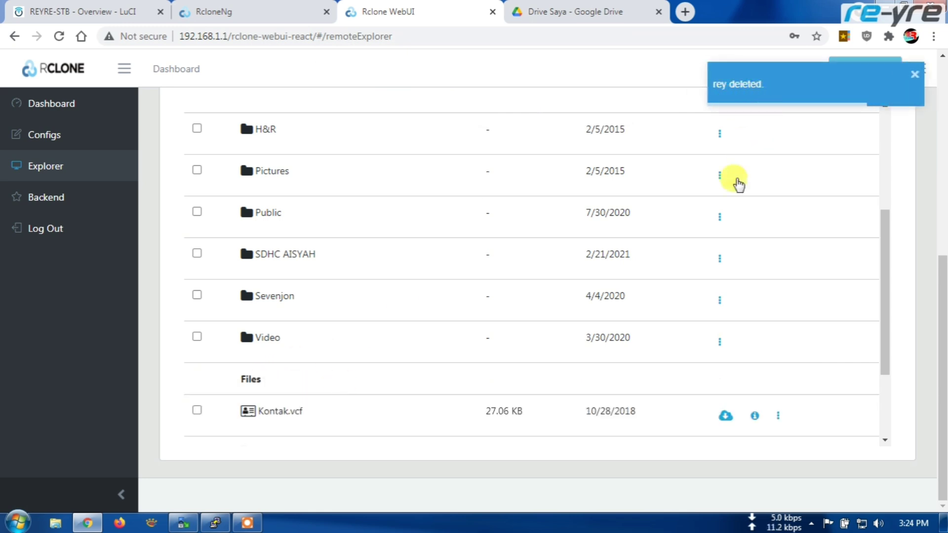
Check in Google Drive whether the rey folder has been removed, and return to the GD file list in RcloneNg
click(562, 9)
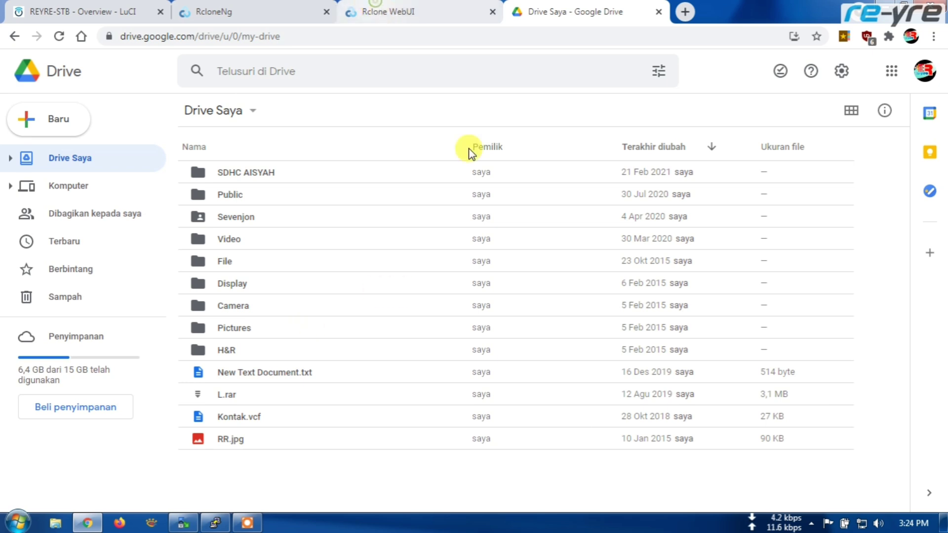
click(378, 10)
click(322, 8)
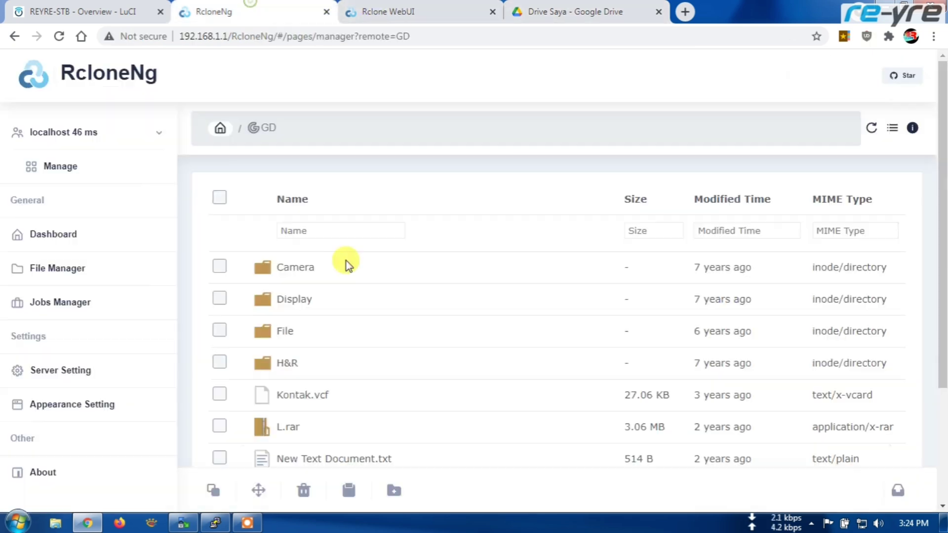
scroll(427, 300, down, 2)
scroll(429, 300, down, 1)
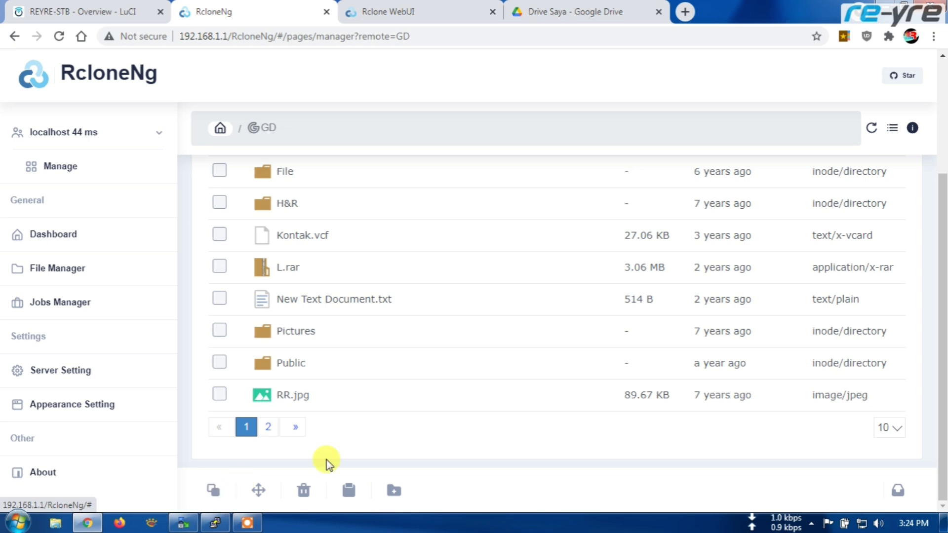
click(379, 396)
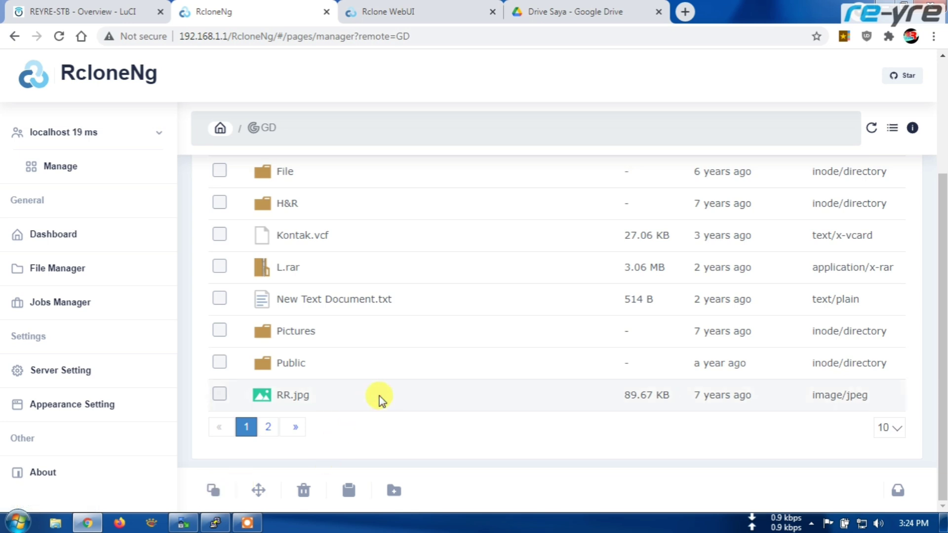
scroll(378, 396, up, 3)
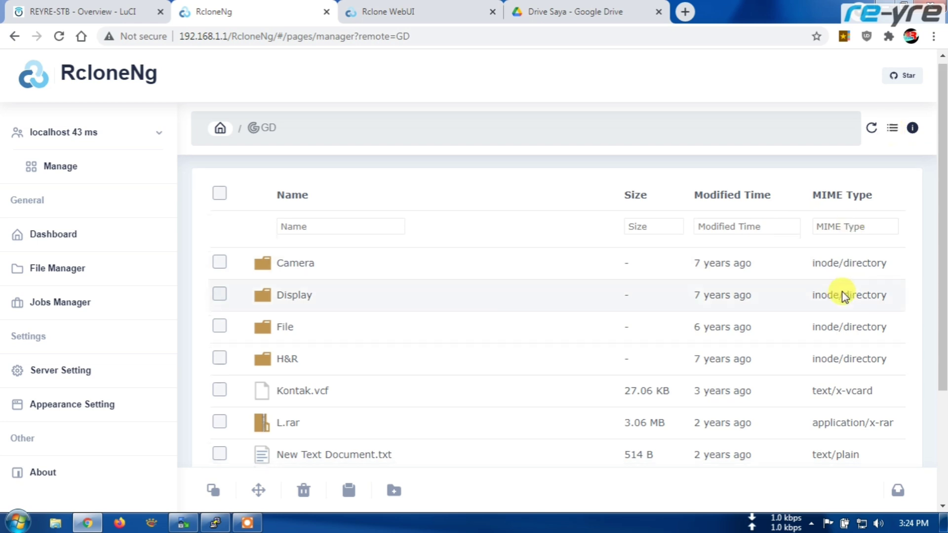
scroll(839, 295, down, 3)
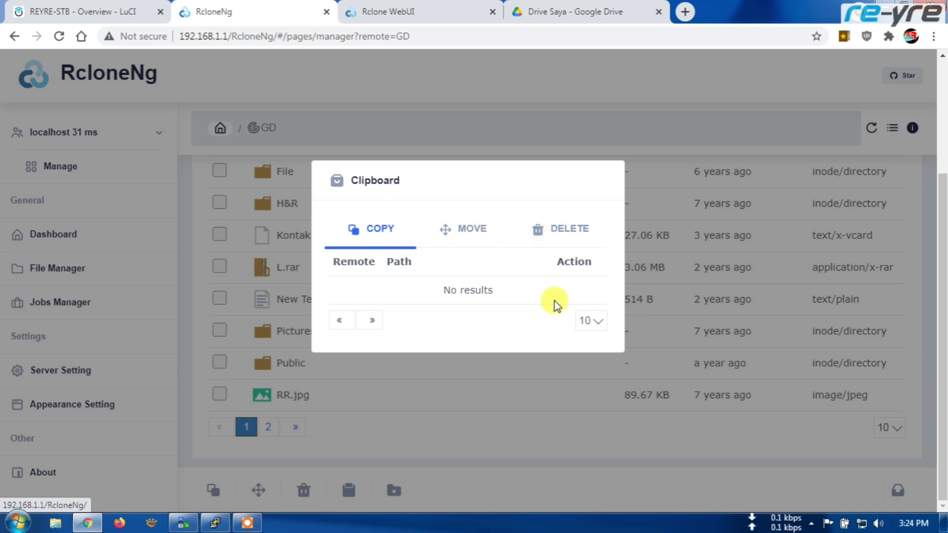
click(491, 389)
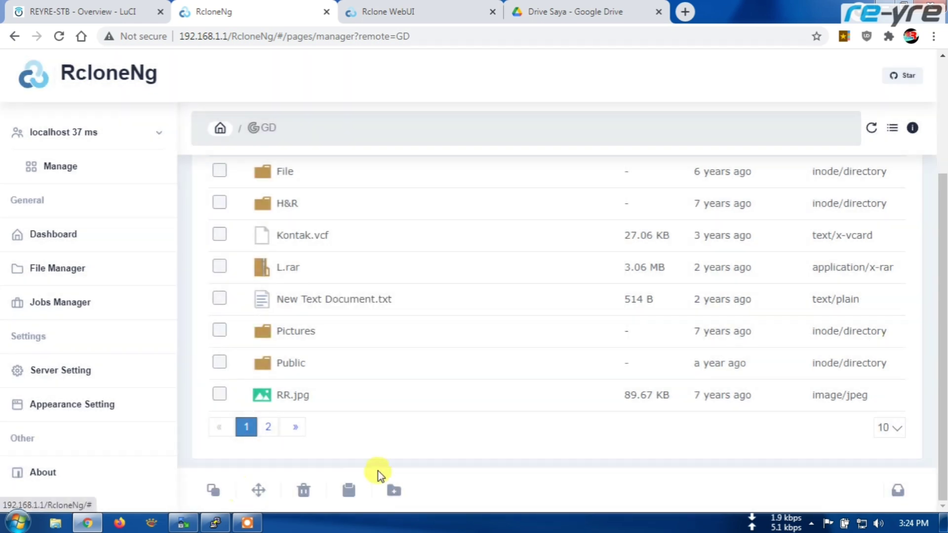
Create a new directory named reyre in the root of the GD remote
click(393, 492)
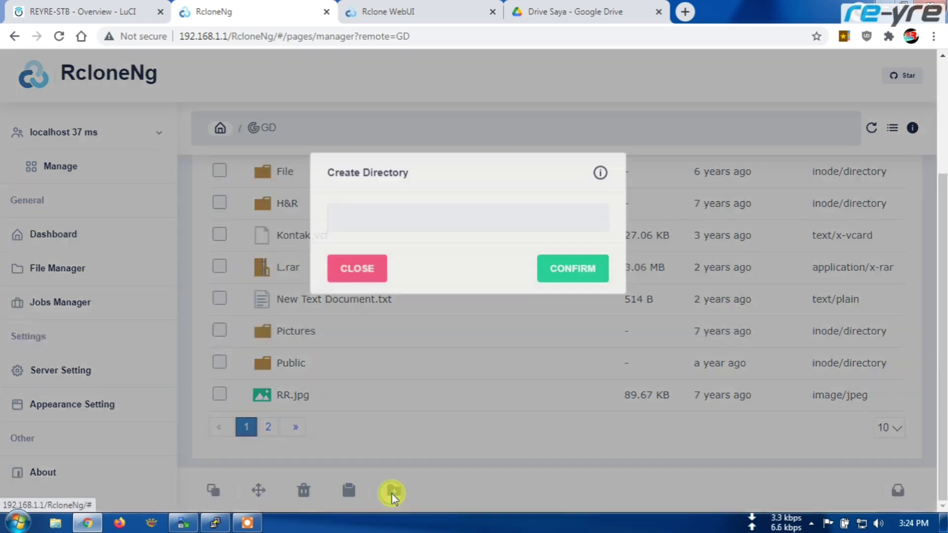
click(423, 222)
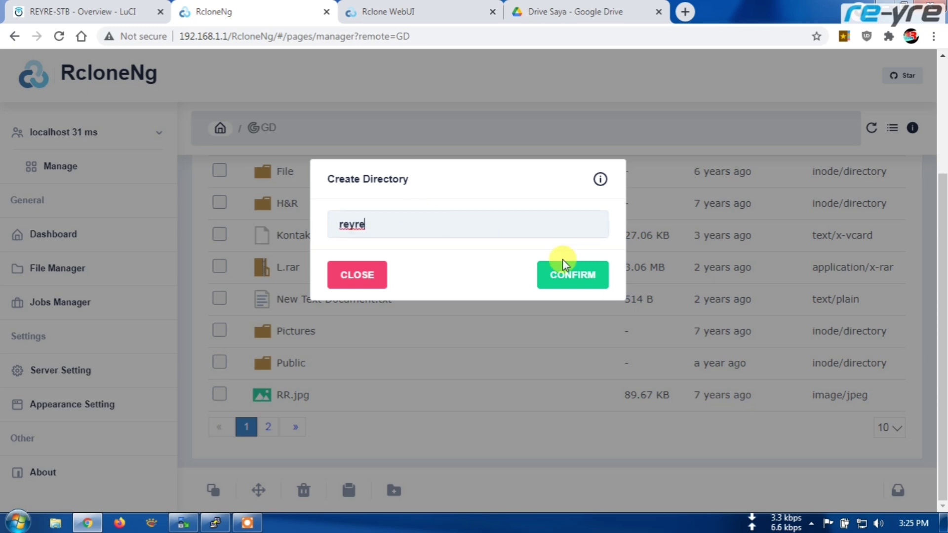
click(574, 274)
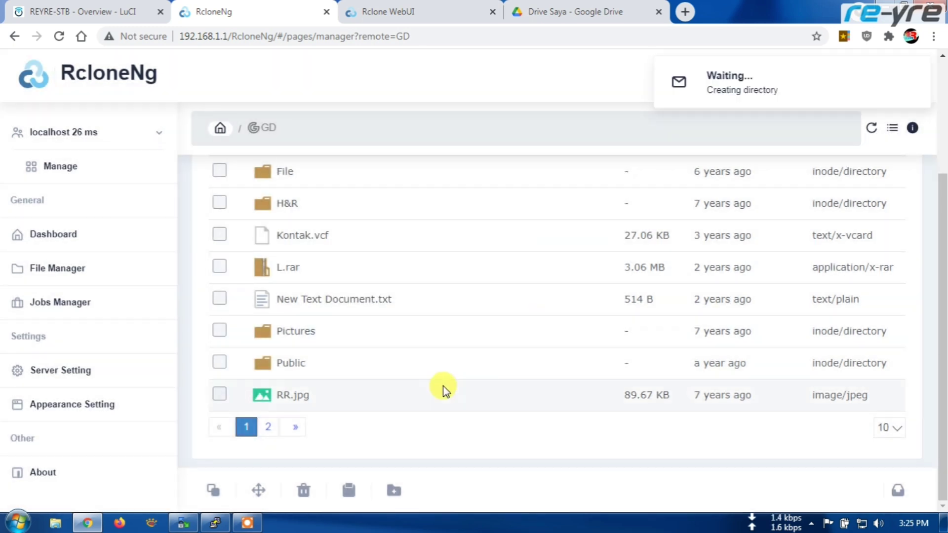
click(745, 139)
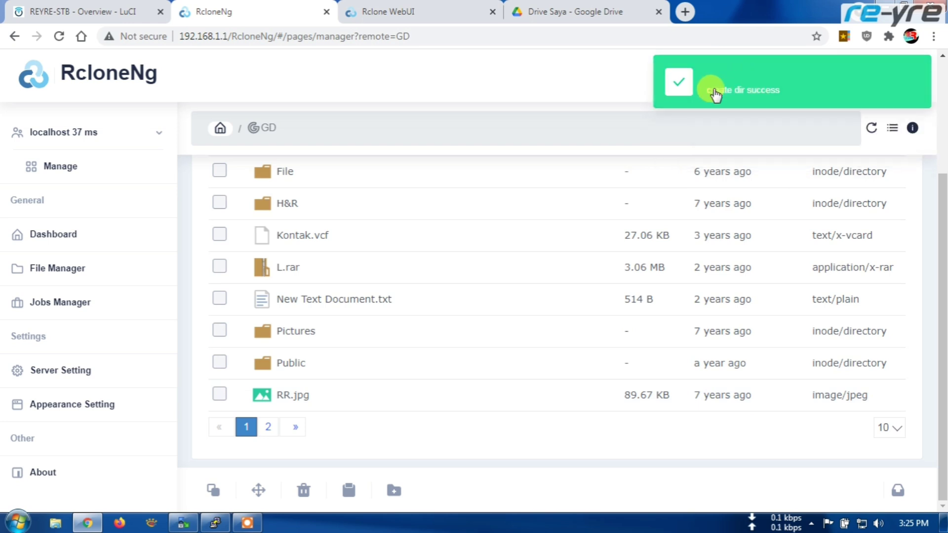
Refresh the GD file list and look for the reyre folder on both of its pages
scroll(388, 321, up, 3)
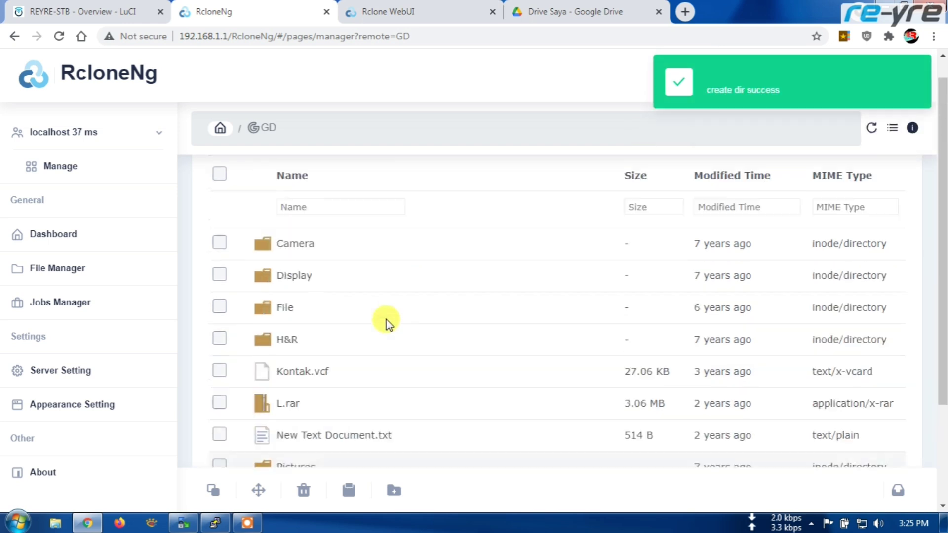
scroll(311, 324, down, 3)
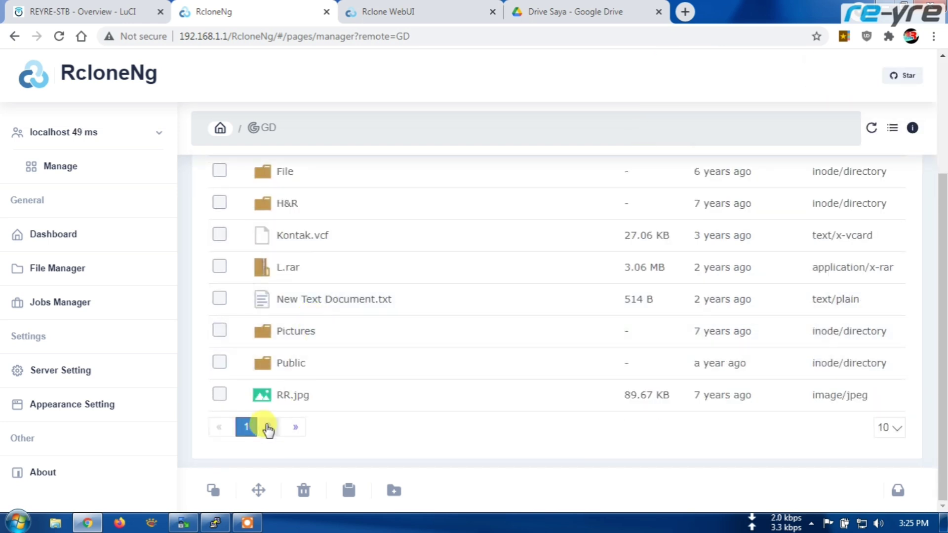
click(266, 426)
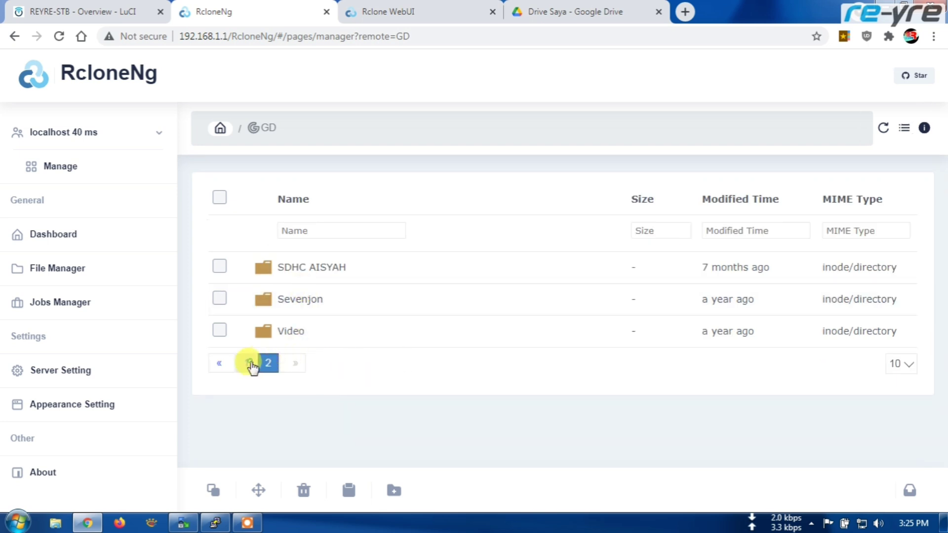
click(246, 363)
scroll(326, 315, down, 2)
scroll(336, 335, down, 1)
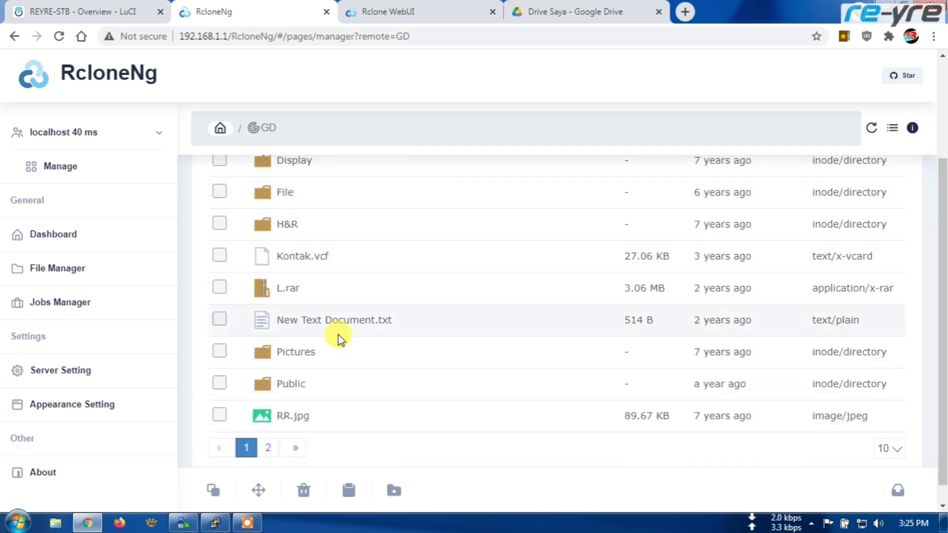
scroll(336, 348, down, 1)
scroll(341, 352, up, 3)
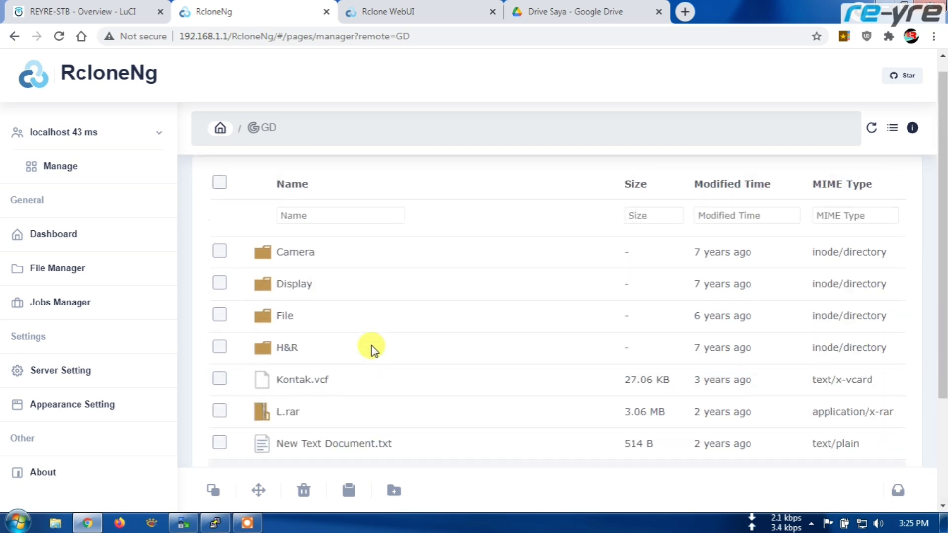
click(870, 129)
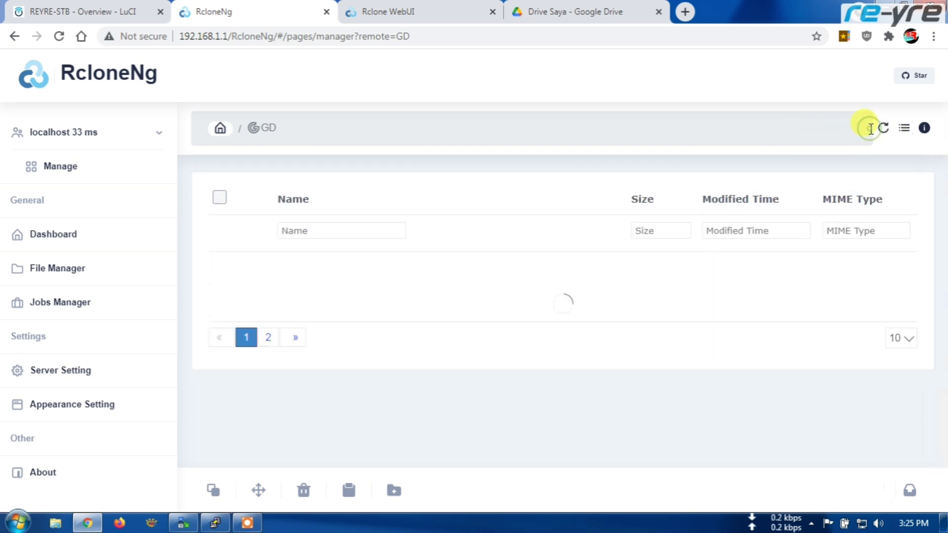
scroll(370, 322, down, 2)
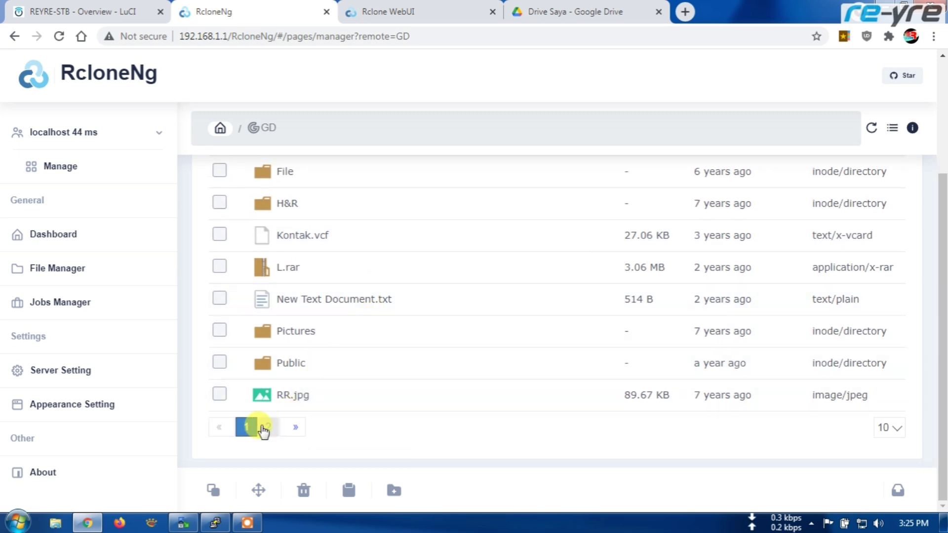
click(263, 426)
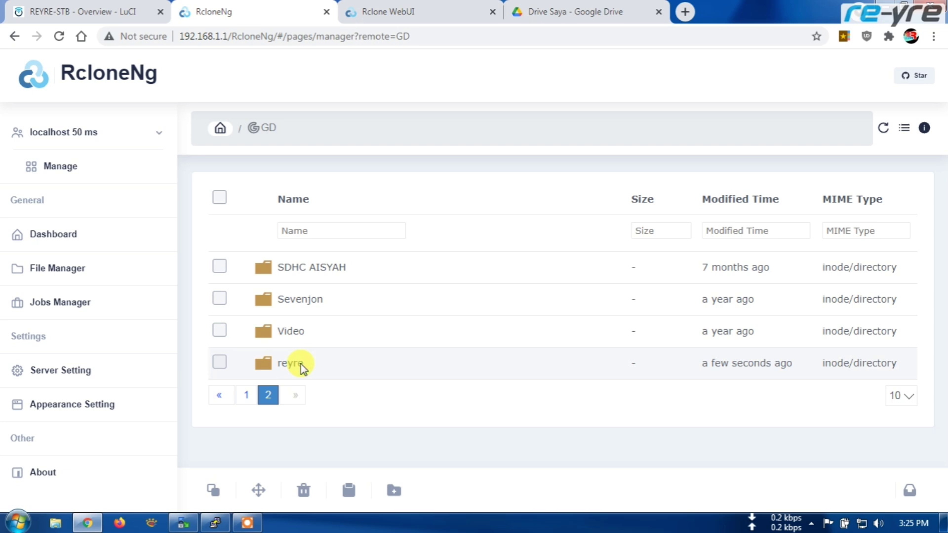
Switch to Google Drive, open the reyre folder to check it, and return to My Drive
click(551, 8)
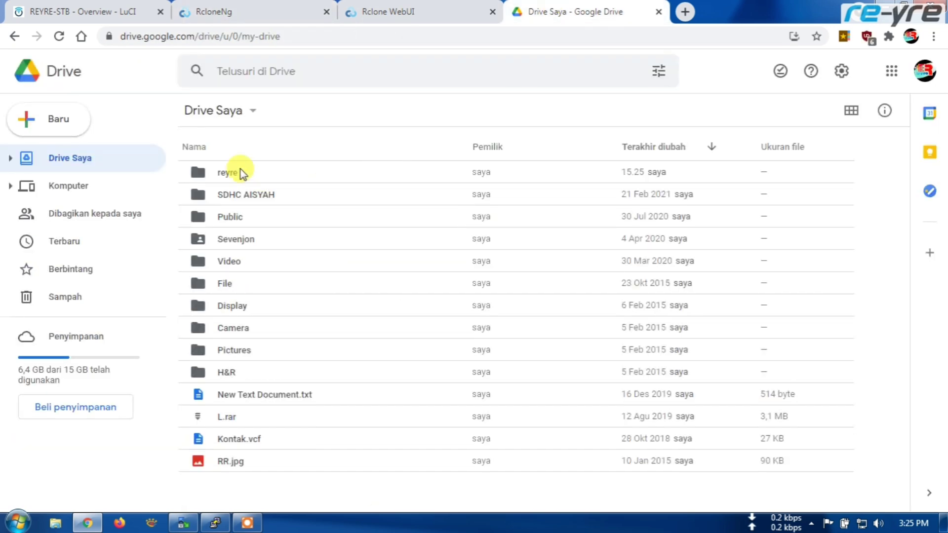
double_click(227, 171)
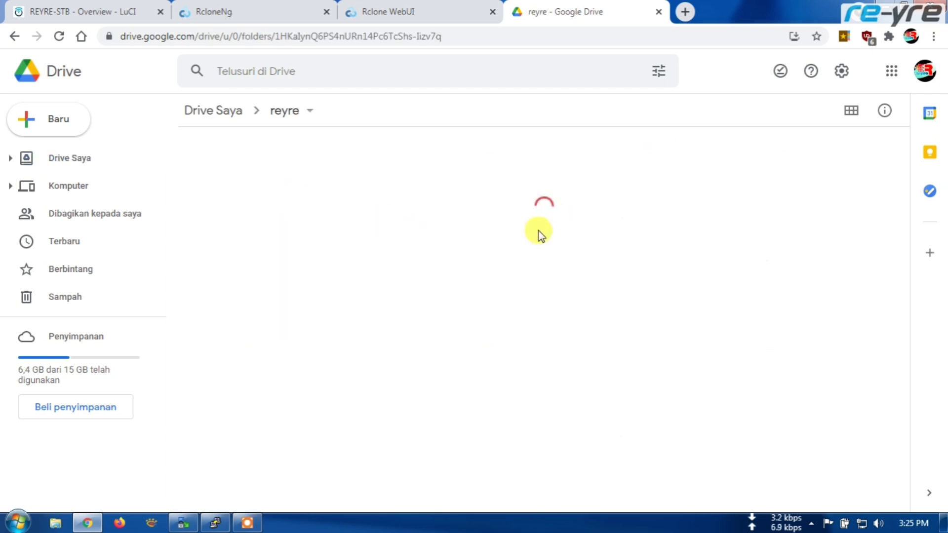
click(227, 111)
Switch to Rclone WebUI, refresh the GD listing, and find and select the reyre folder among the directories
click(383, 11)
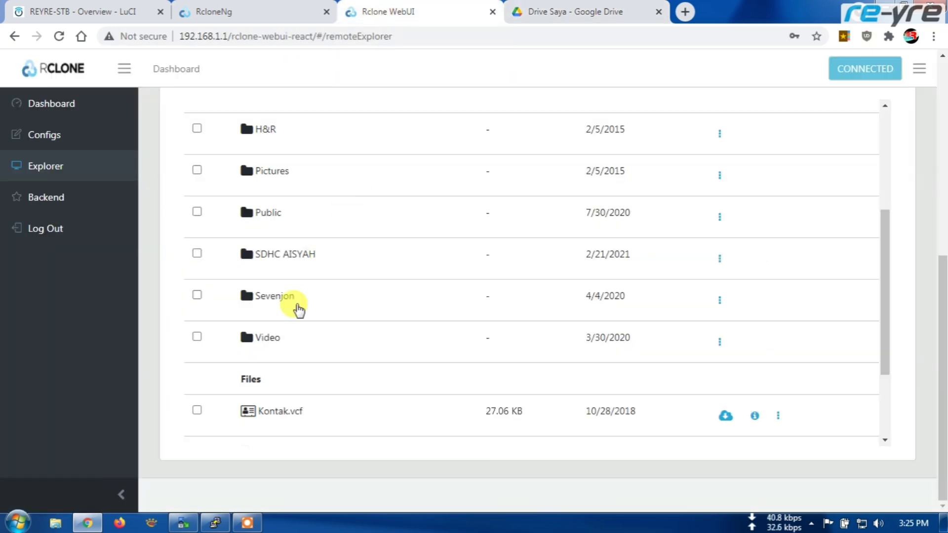
scroll(326, 279, down, 3)
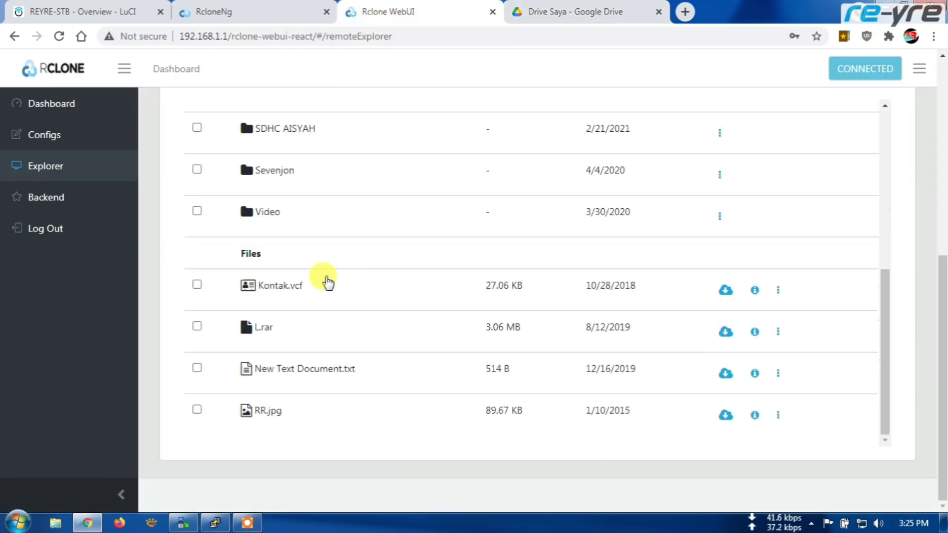
scroll(339, 311, up, 6)
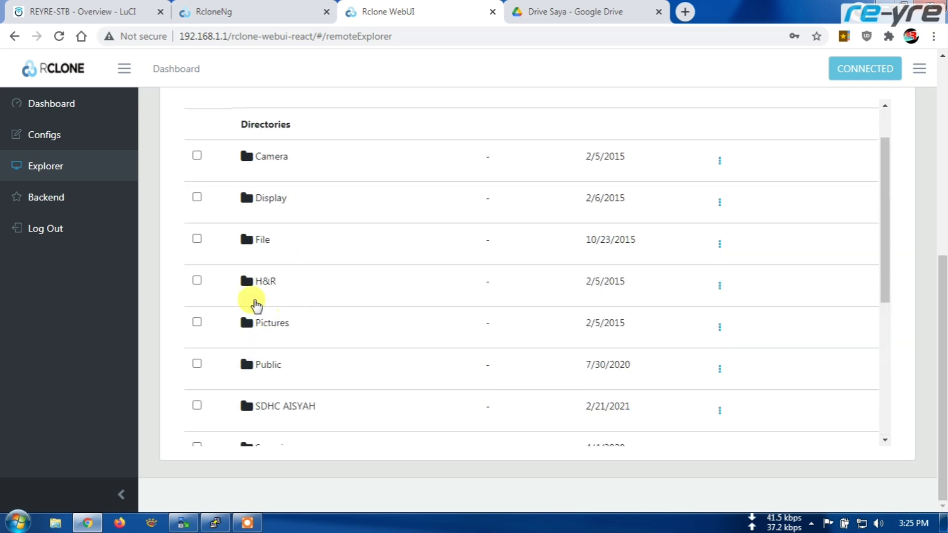
scroll(365, 316, up, 2)
scroll(415, 280, down, 2)
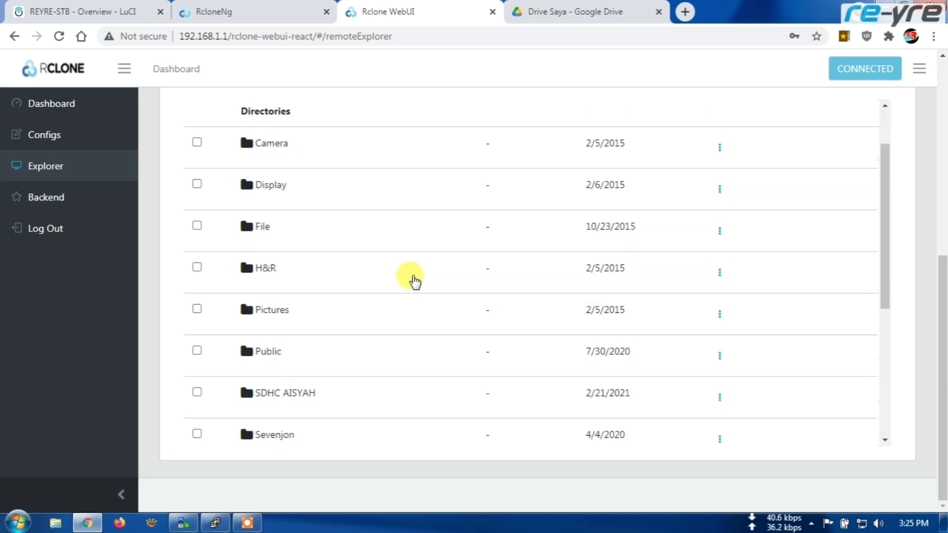
scroll(415, 281, down, 6)
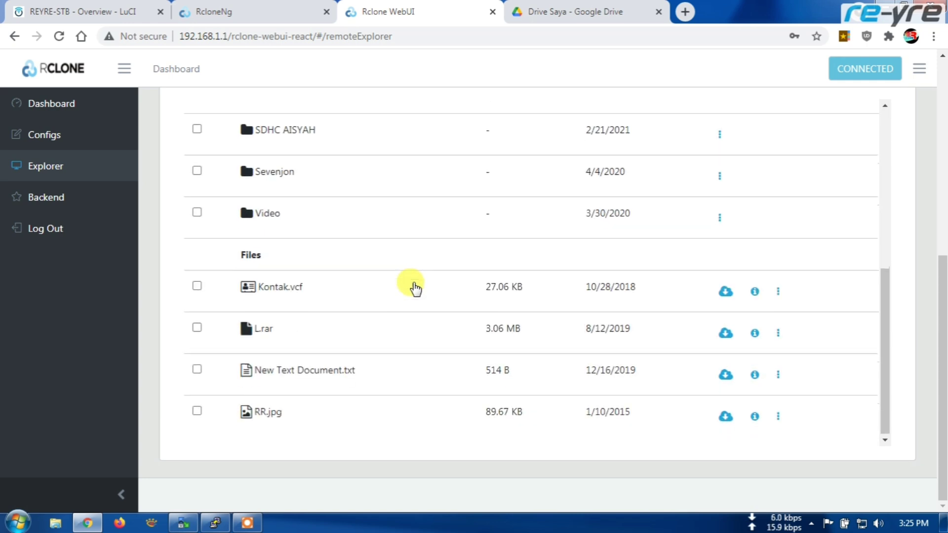
scroll(417, 289, up, 10)
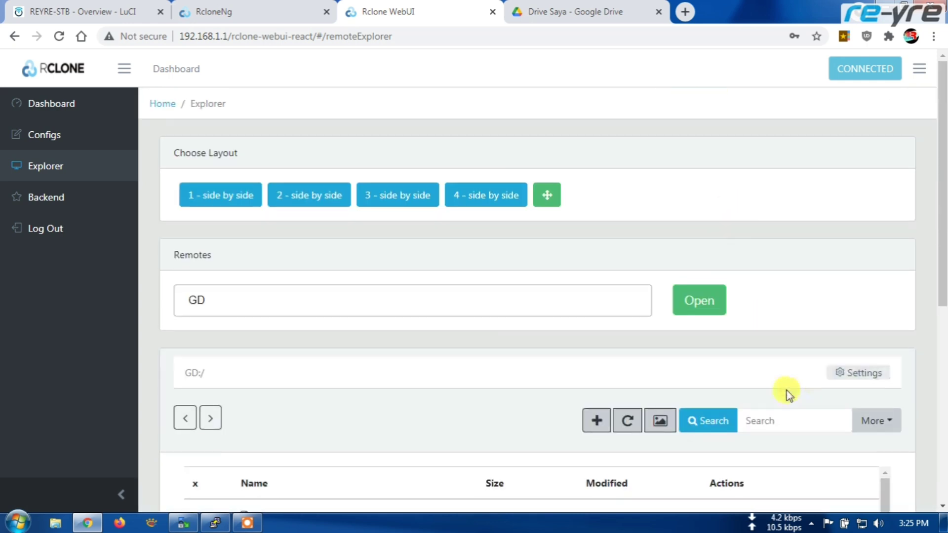
scroll(754, 351, down, 3)
click(627, 282)
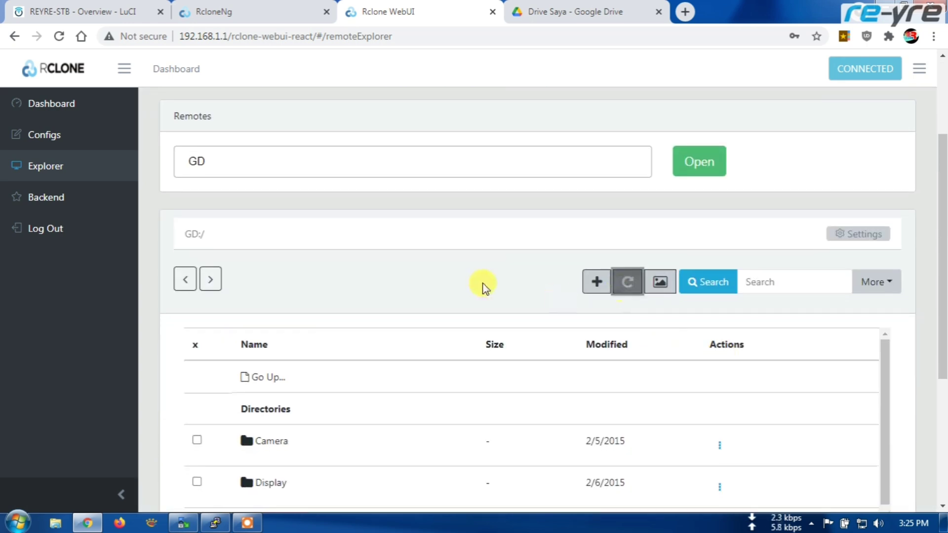
scroll(484, 281, down, 4)
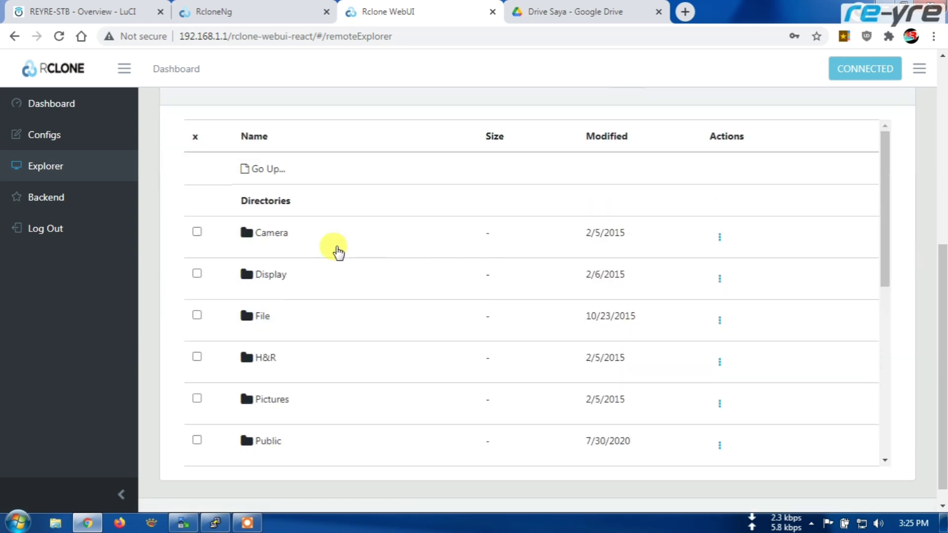
scroll(324, 294, down, 4)
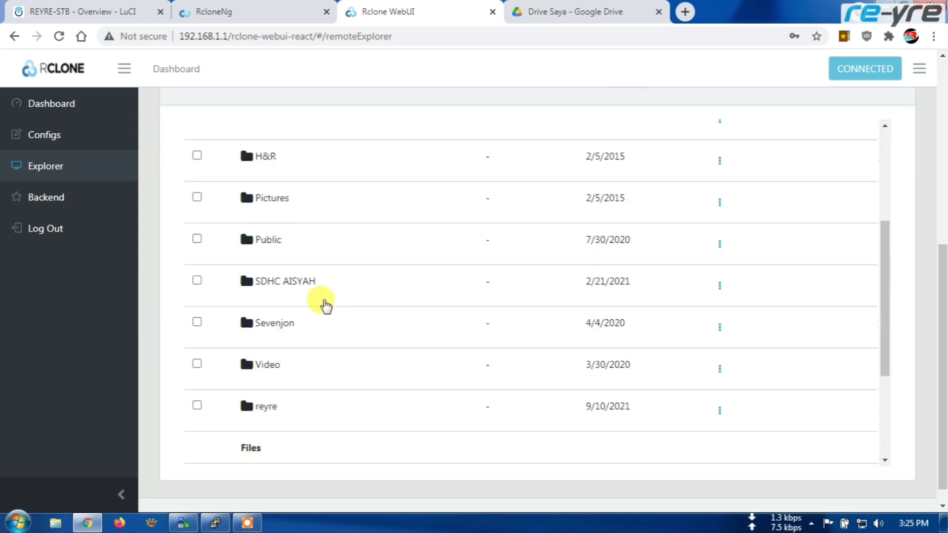
click(197, 399)
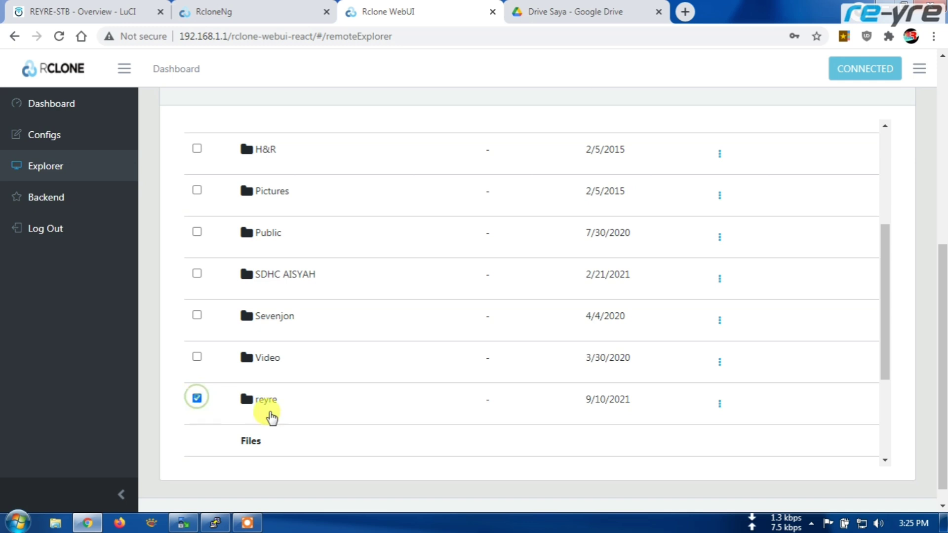
Return to RcloneNg, queue the reyre folder for deletion, and confirm the deletion from the clipboard
click(274, 12)
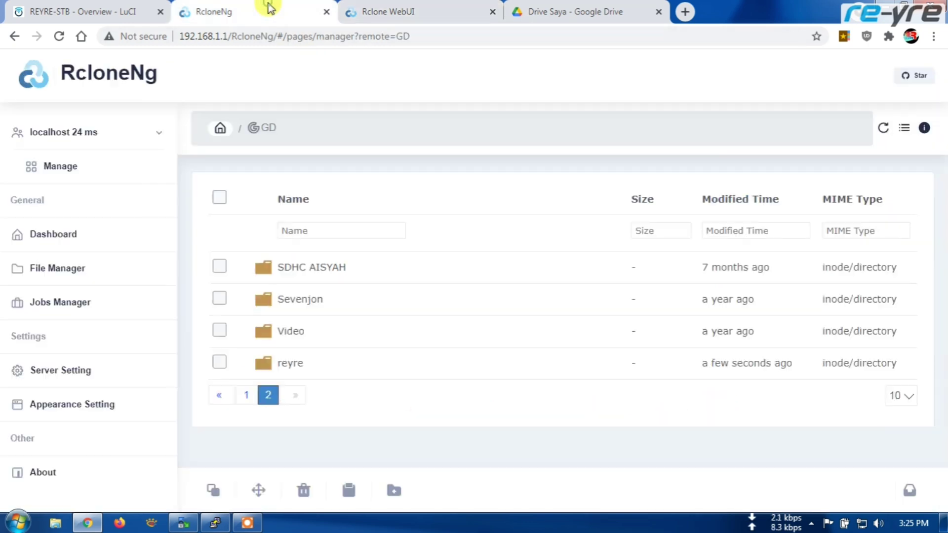
click(218, 363)
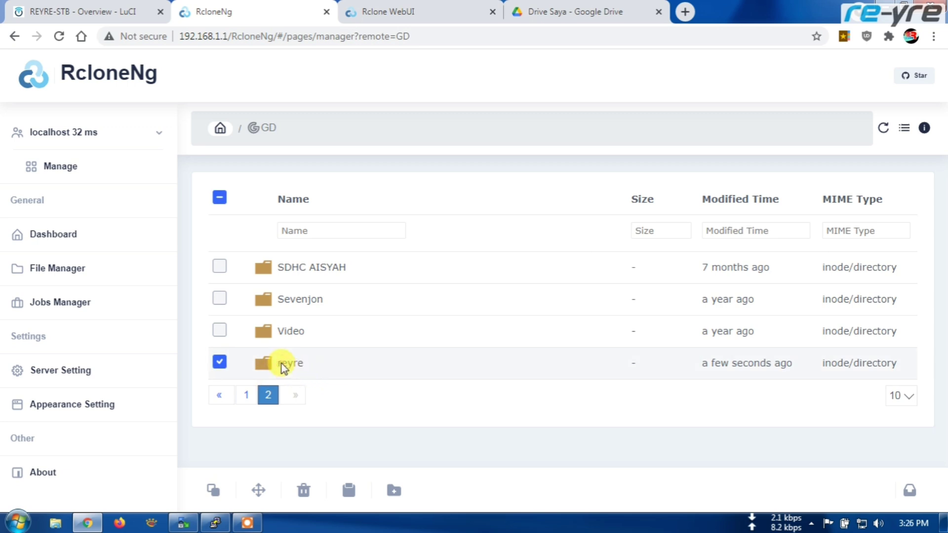
click(304, 491)
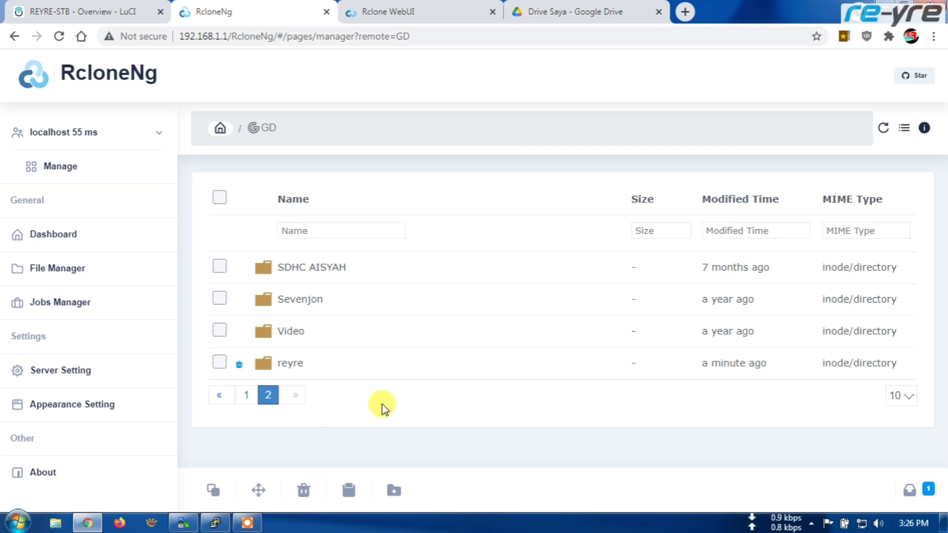
click(930, 492)
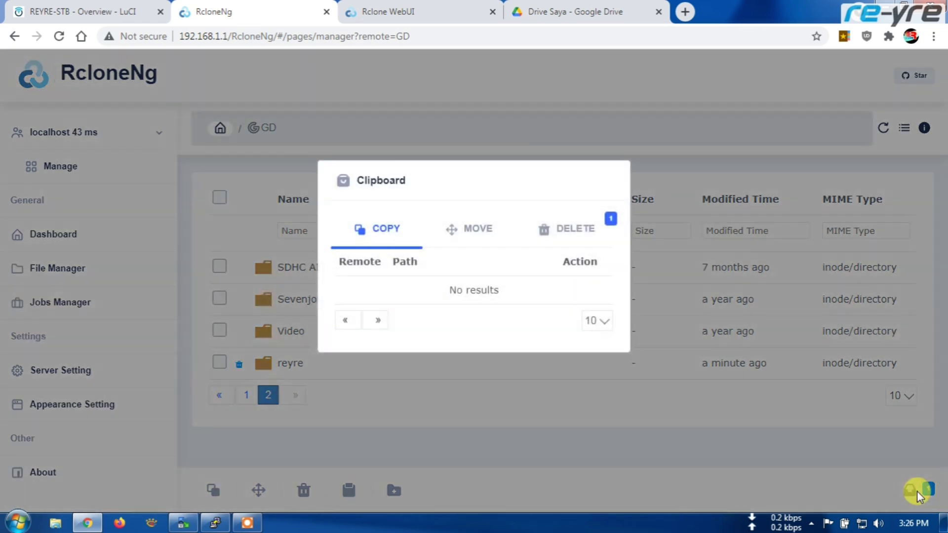
click(567, 232)
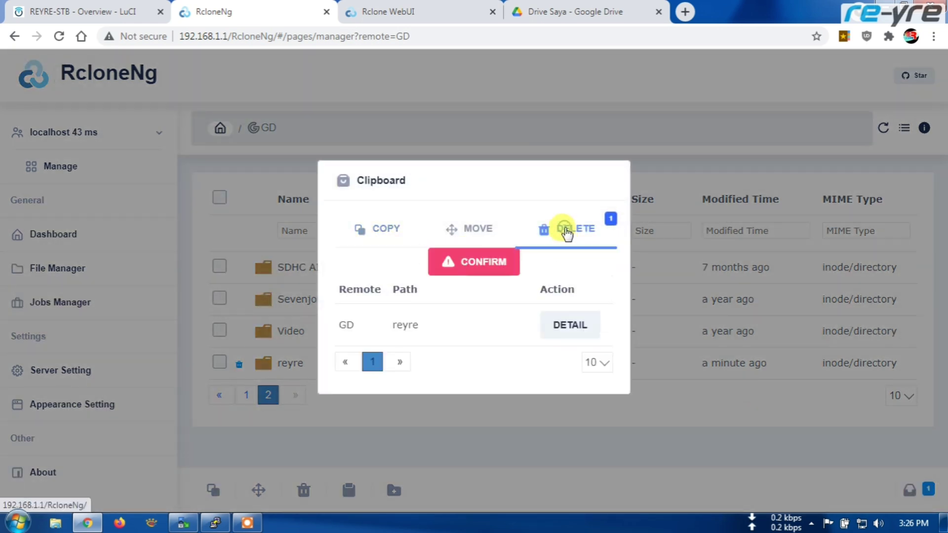
click(483, 262)
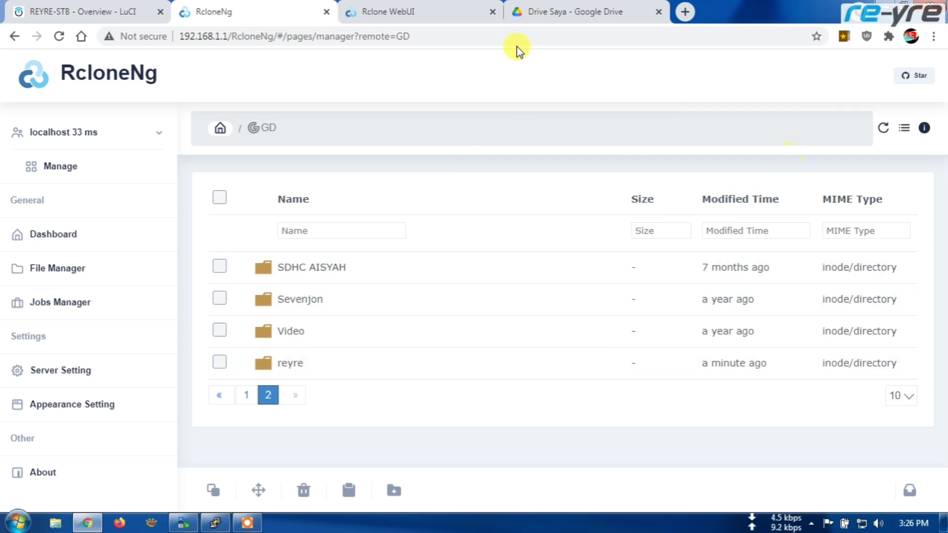
Check My Drive in Google Drive for the deleted reyre folder, and return to RcloneNg to refresh and look through the GD file list
click(568, 11)
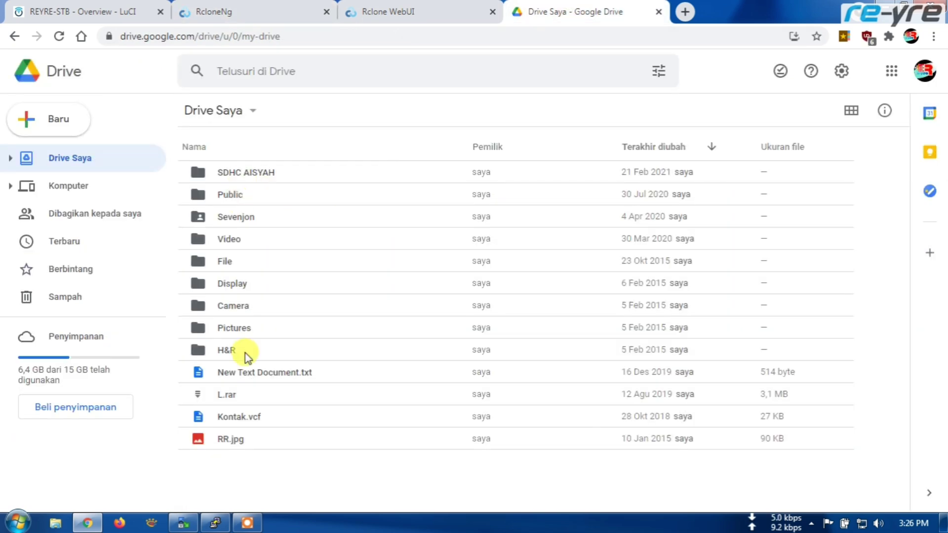
click(402, 10)
click(266, 11)
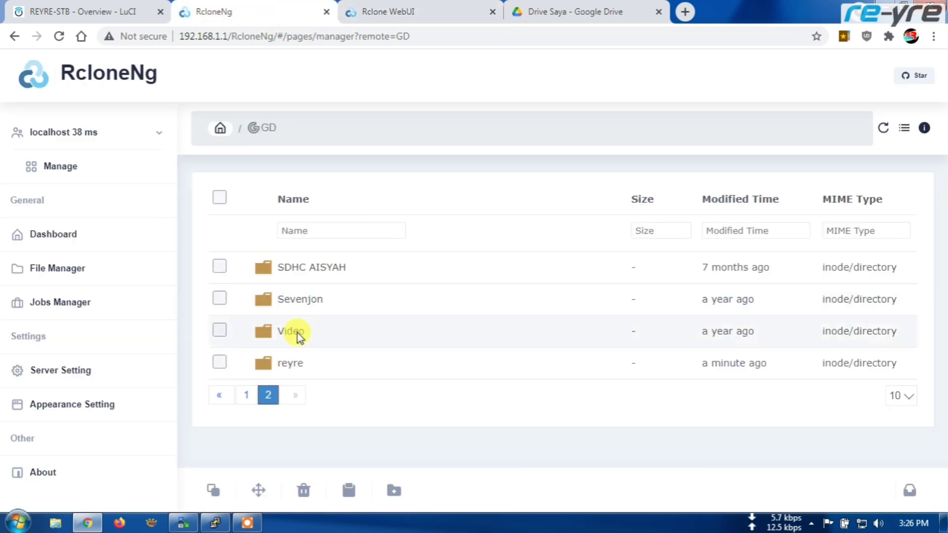
click(883, 129)
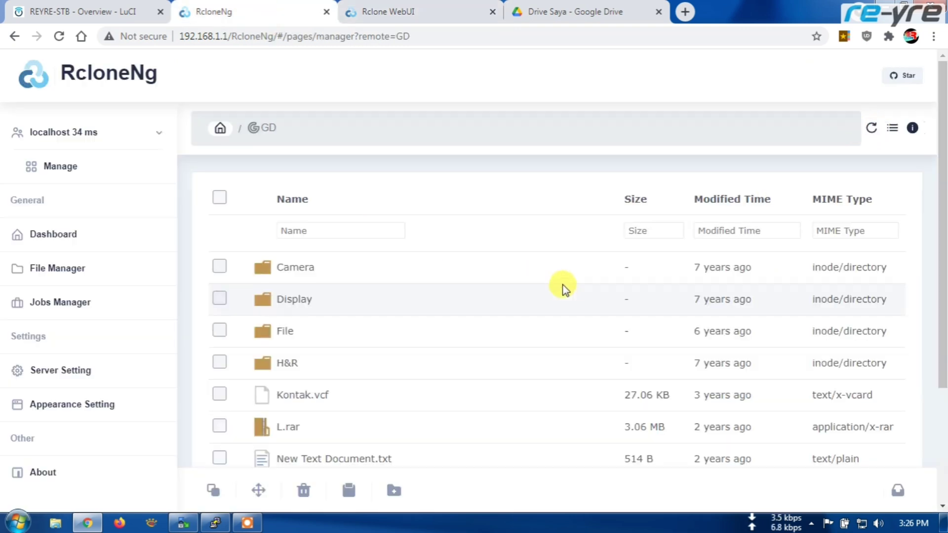
scroll(560, 289, down, 3)
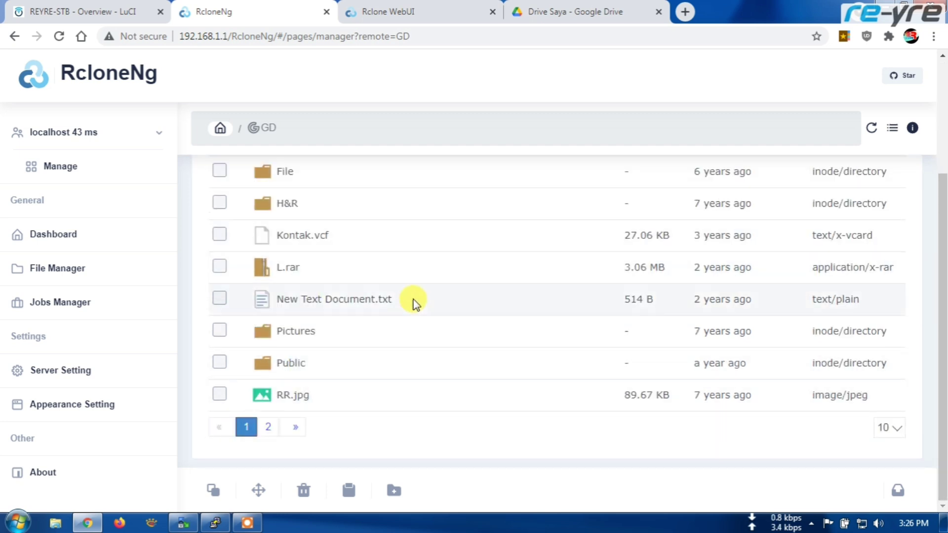
scroll(503, 355, up, 3)
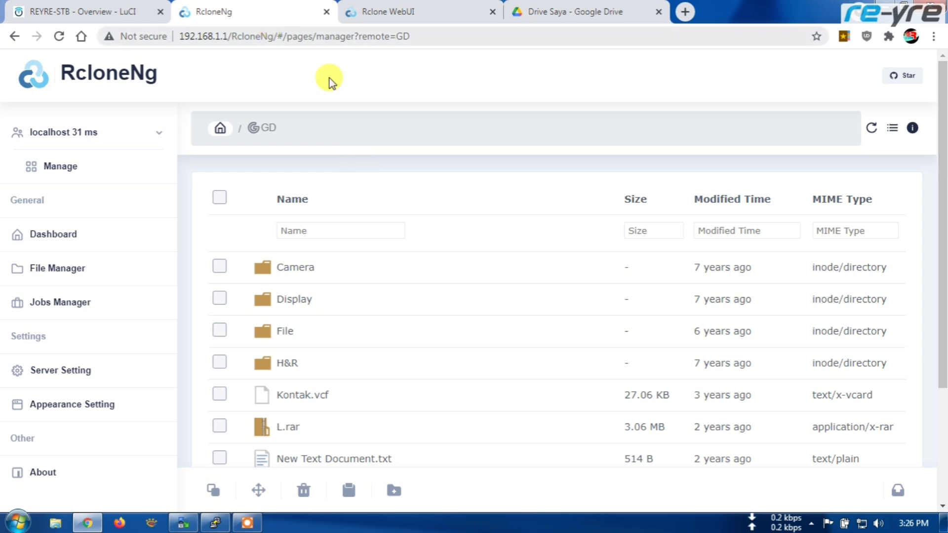
Switch to LuCI, open the NAS Rclone page and look over its settings, and return to the Rclone WebUI explorer
click(107, 13)
scroll(555, 243, down, 4)
scroll(593, 231, up, 4)
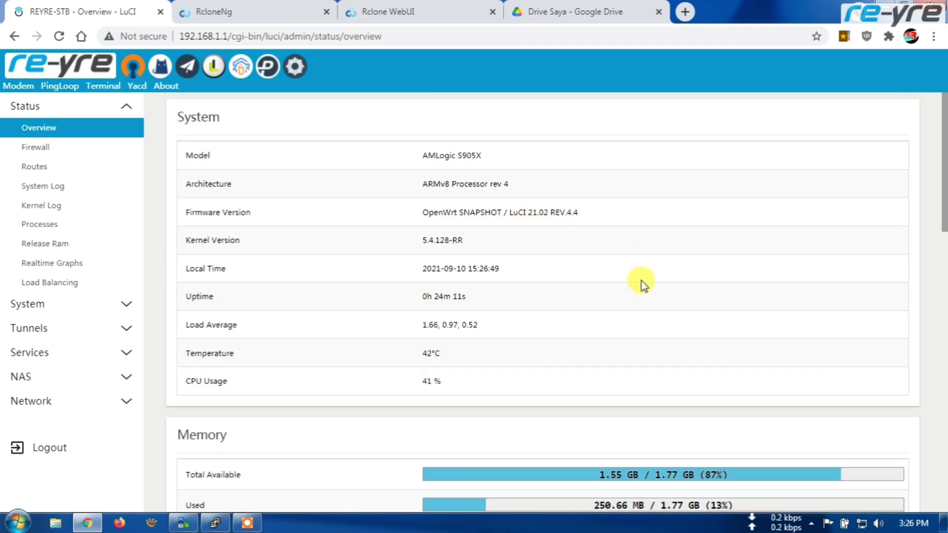
click(130, 382)
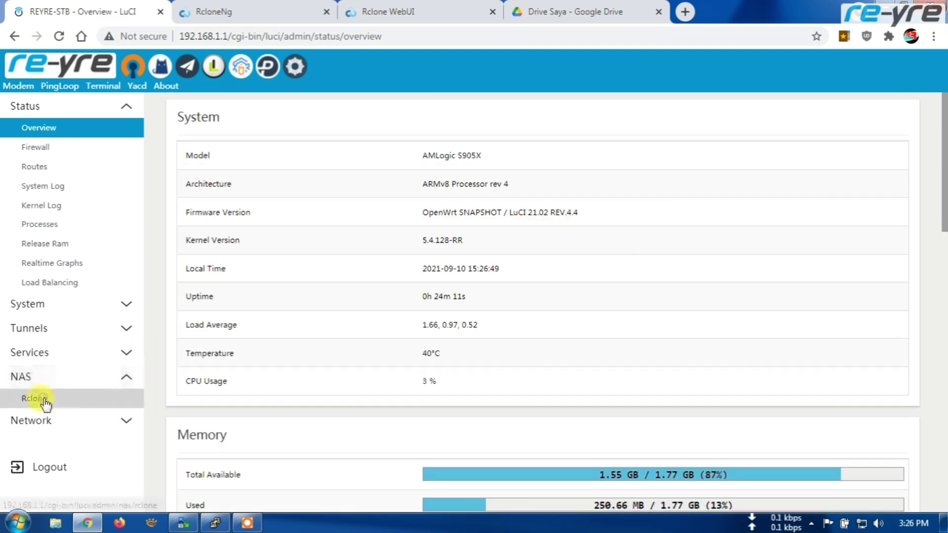
click(42, 400)
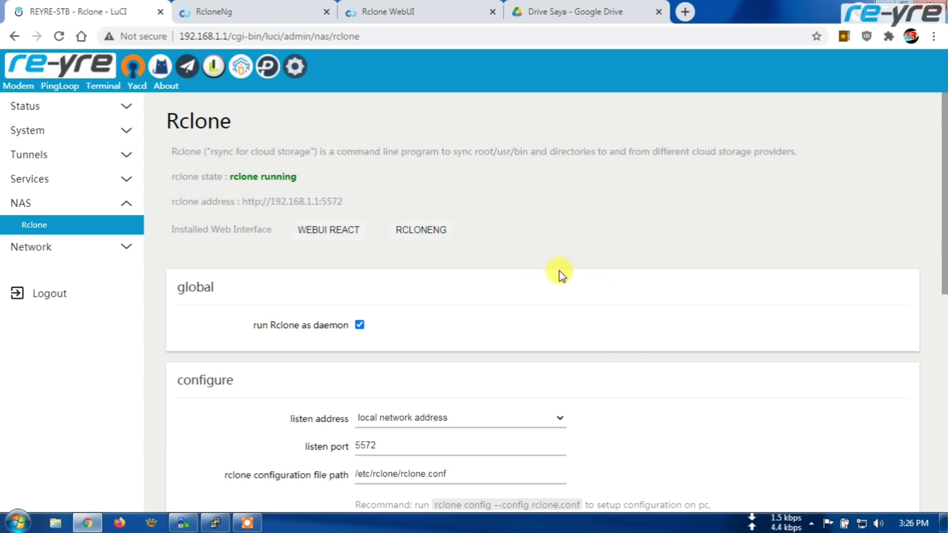
scroll(584, 274, down, 9)
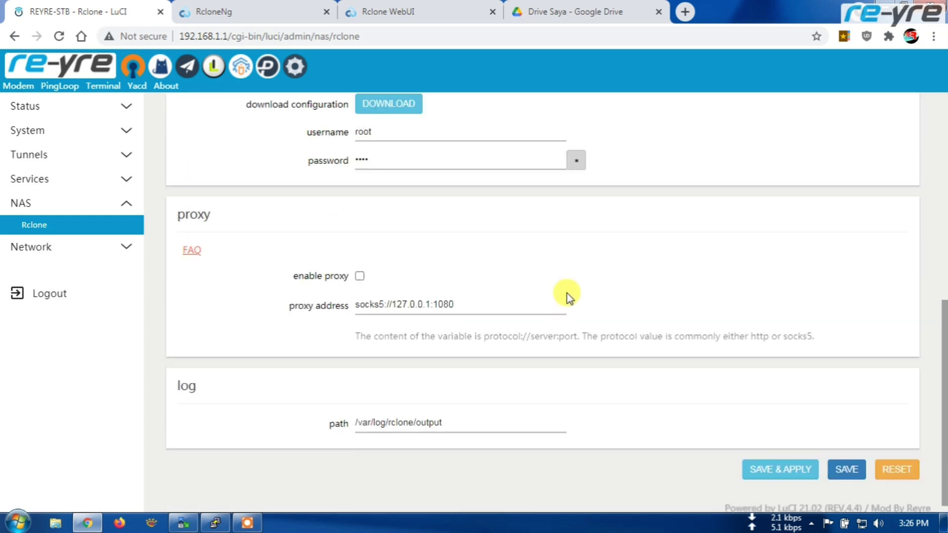
scroll(567, 295, up, 10)
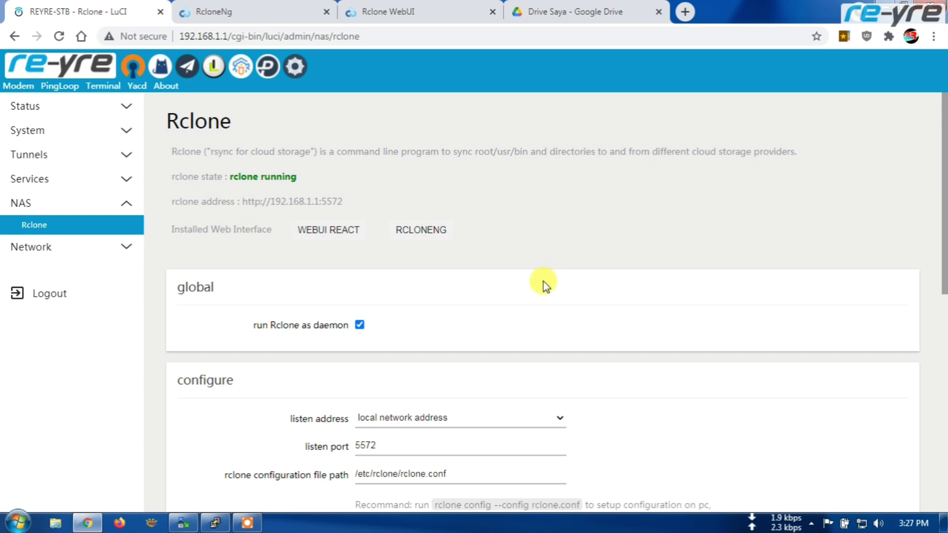
click(253, 6)
click(388, 11)
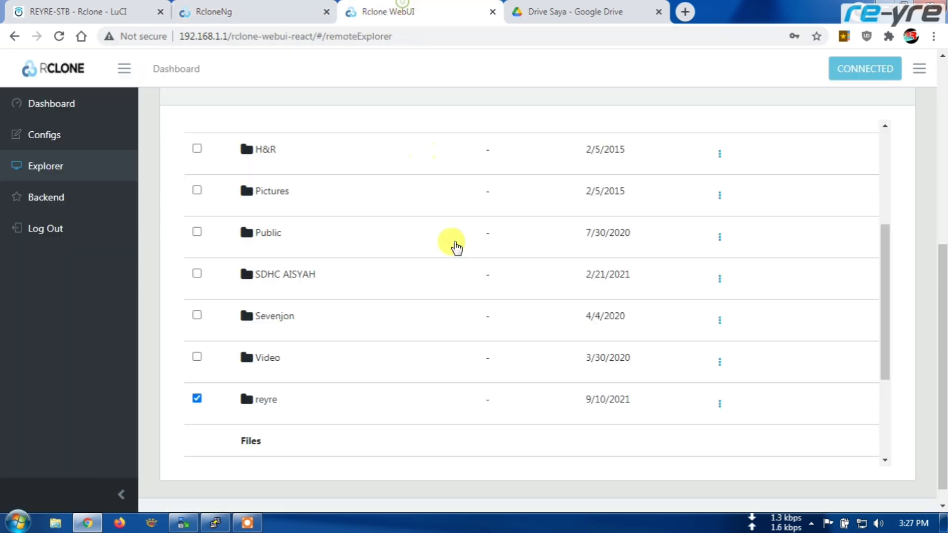